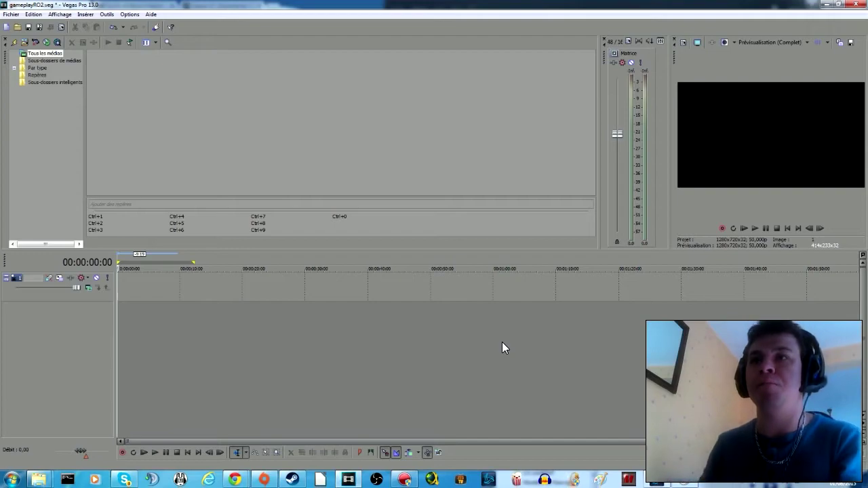
# Step: Insert a text media event at the start of the video track and replace its sample text with "Je vais faire app"
pyautogui.click(126, 296)
pyautogui.rightClick(126, 290)
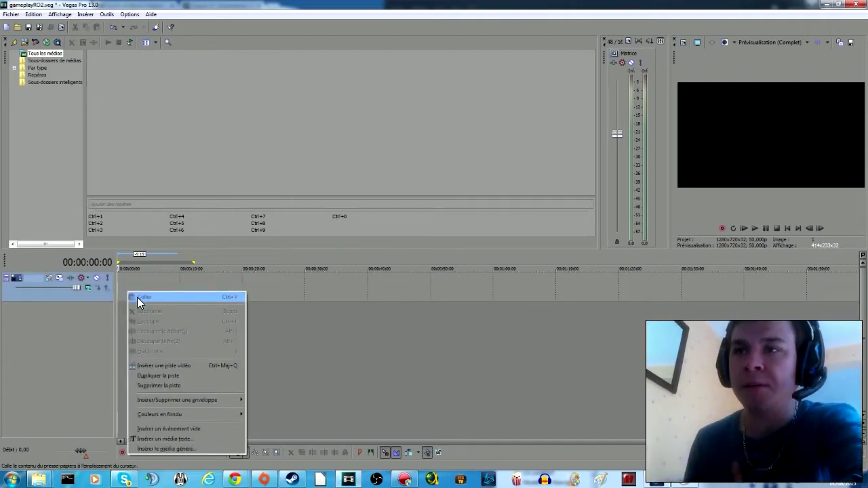
pyautogui.click(154, 443)
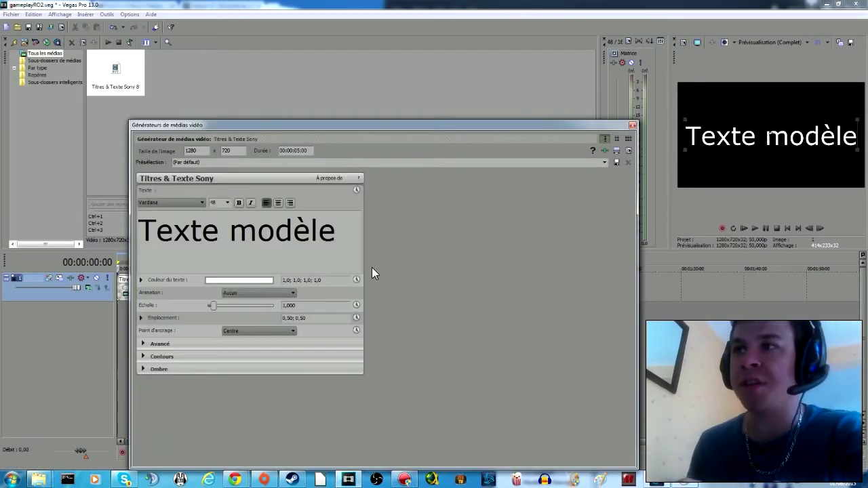
pyautogui.moveTo(346, 236); pyautogui.dragTo(28, 213)
pyautogui.write('Je vais faire')
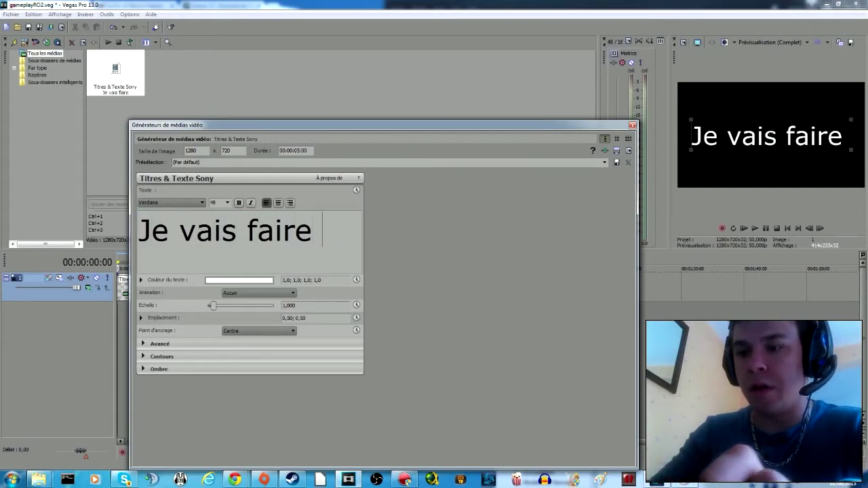
pyautogui.write(' app')
# Step: Set the font size of the whole title text to 24
pyautogui.hotkey('ctrl', 'a')
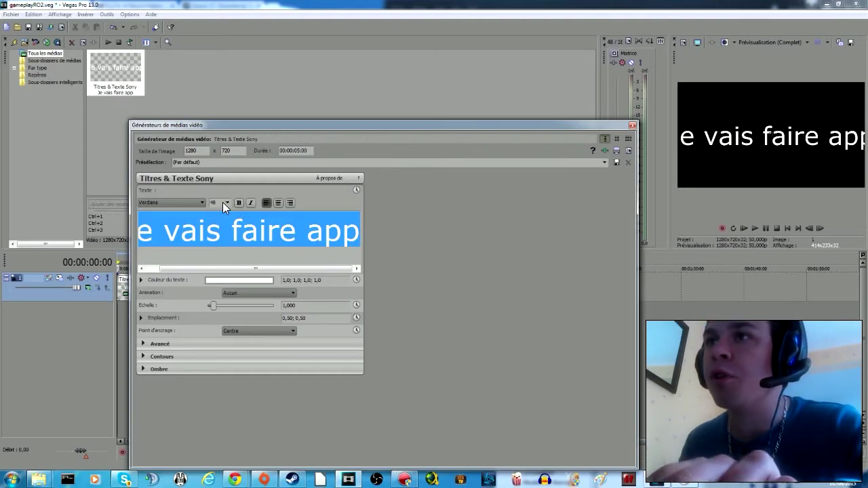
pyautogui.click(227, 202)
pyautogui.click(218, 244)
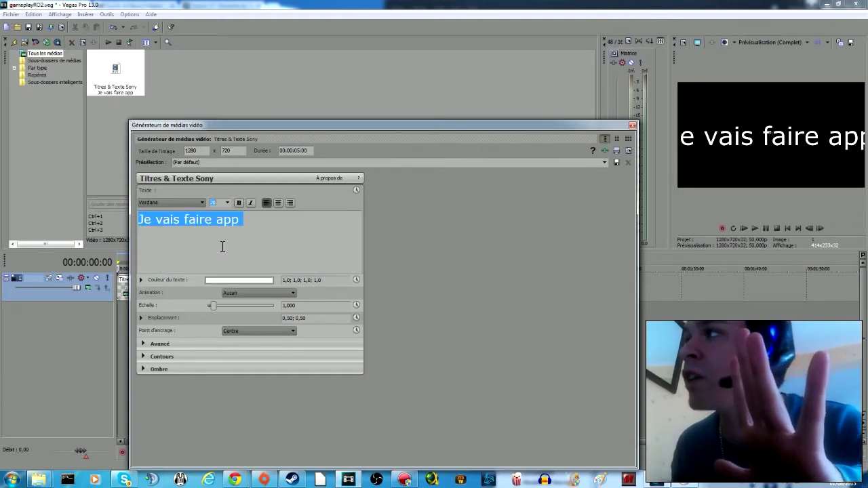
pyautogui.click(228, 201)
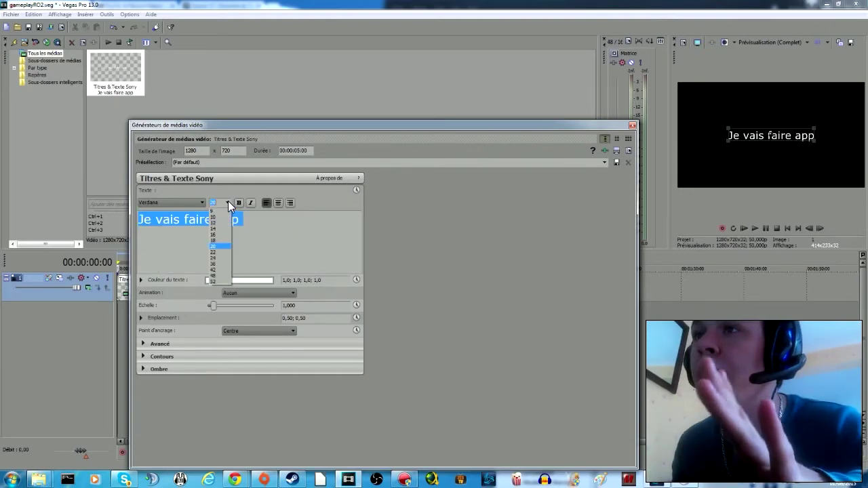
pyautogui.click(214, 263)
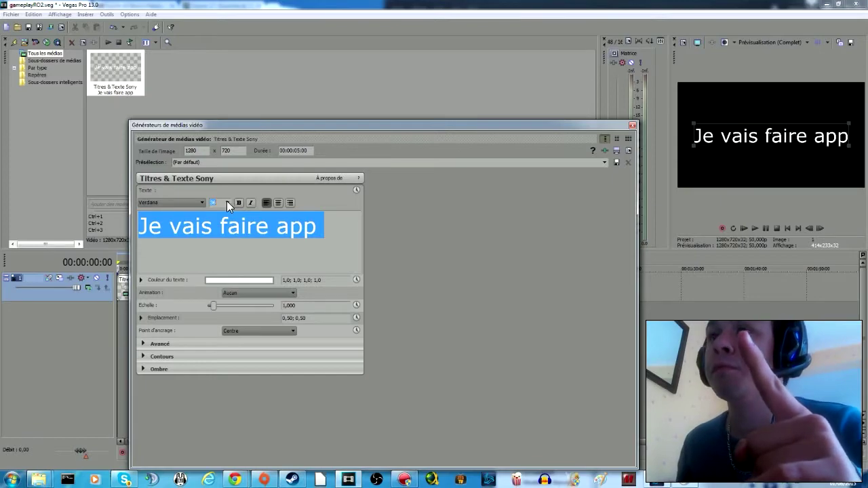
pyautogui.click(227, 202)
pyautogui.click(218, 255)
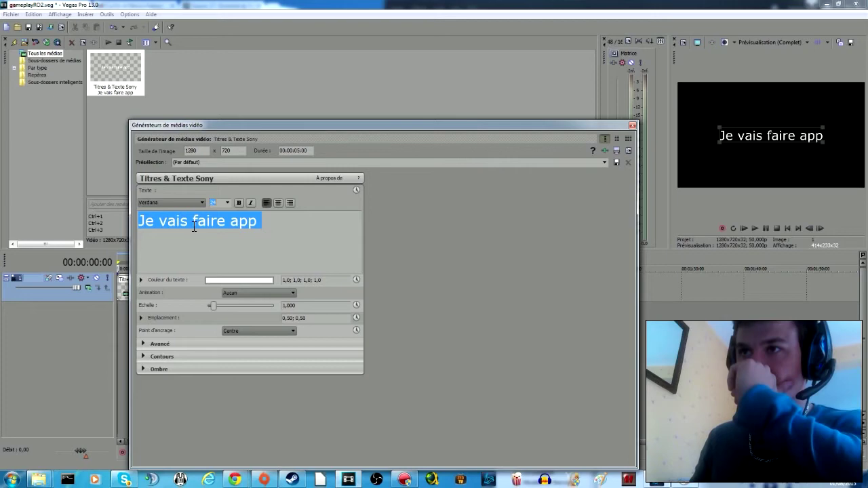
pyautogui.click(265, 201)
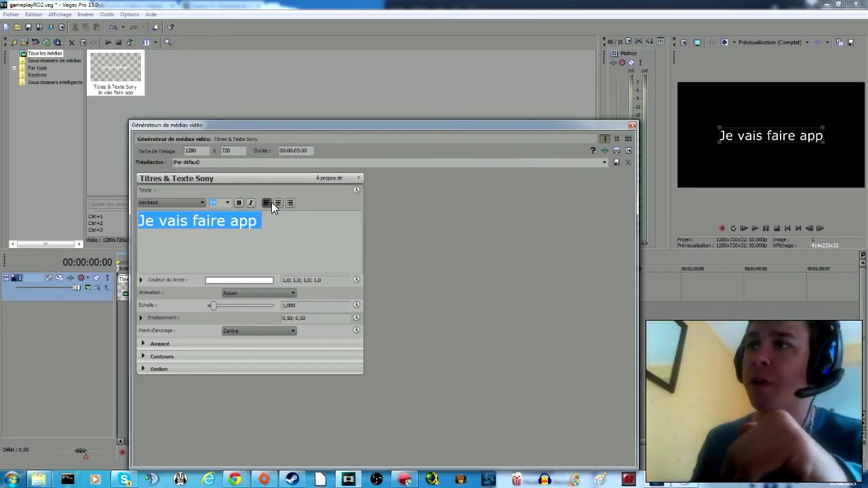
pyautogui.click(273, 202)
pyautogui.click(266, 203)
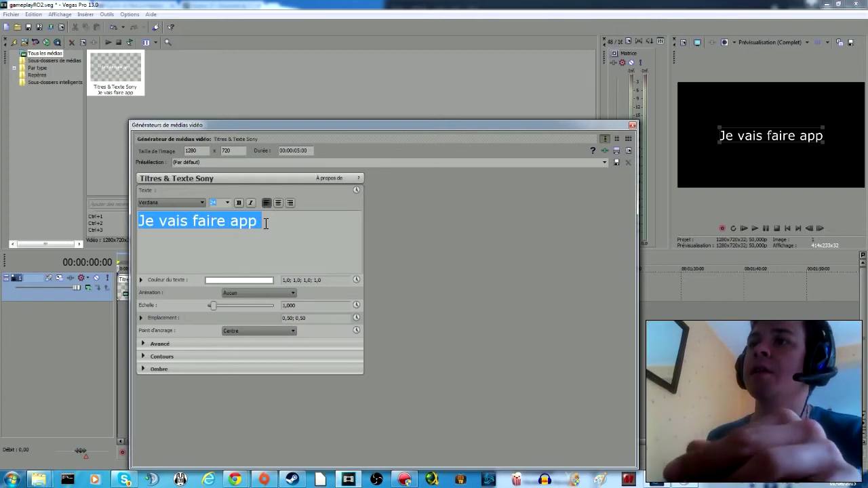
# Step: Complete the title's first line so that it reads "Je vais faire appaitre ce texte"
pyautogui.click(266, 224)
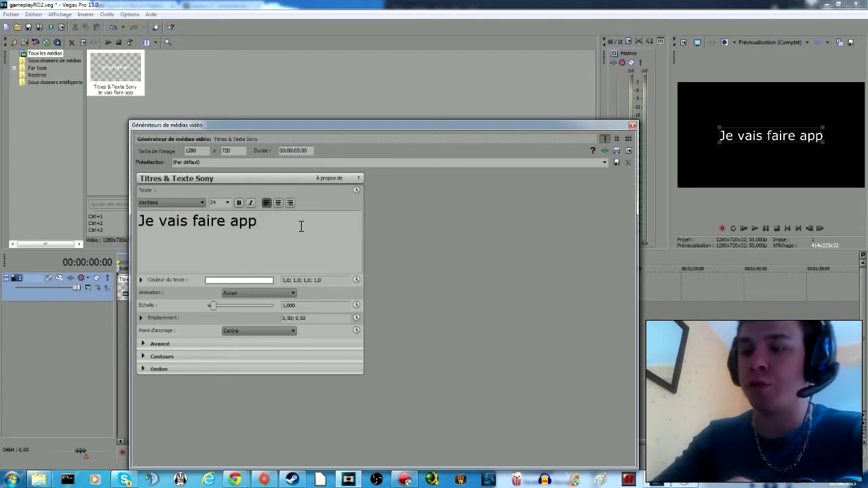
pyautogui.write('aire')
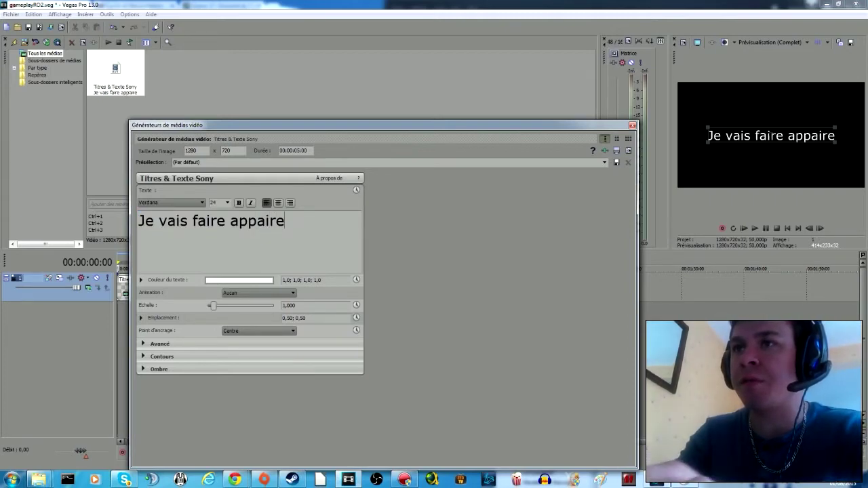
pyautogui.press('BackSpace')
pyautogui.press('BackSpace')
pyautogui.write('tre  c')
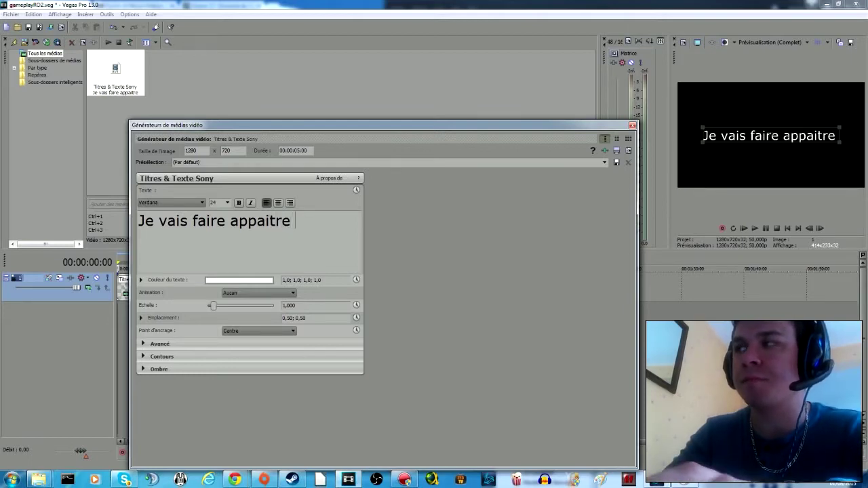
pyautogui.write('e te')
pyautogui.press('BackSpace')
pyautogui.press('BackSpace')
pyautogui.press('BackSpace')
pyautogui.press('BackSpace')
pyautogui.press('BackSpace')
pyautogui.press('BackSpace')
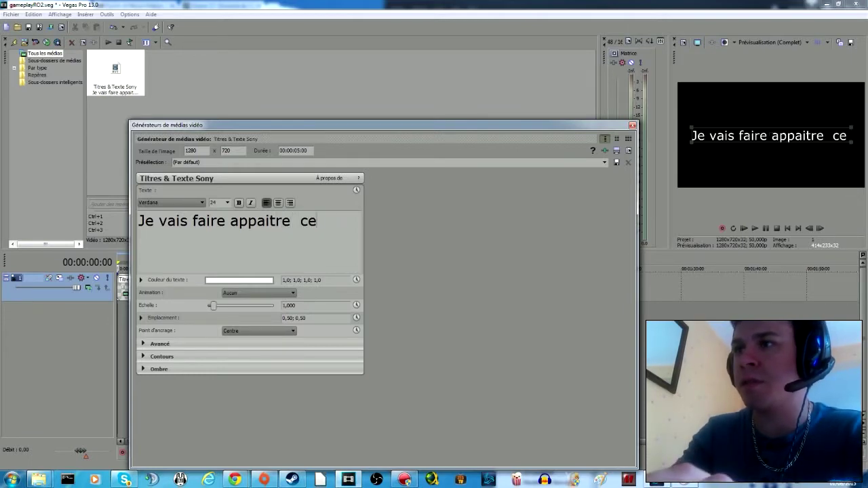
pyautogui.write('ce texte')
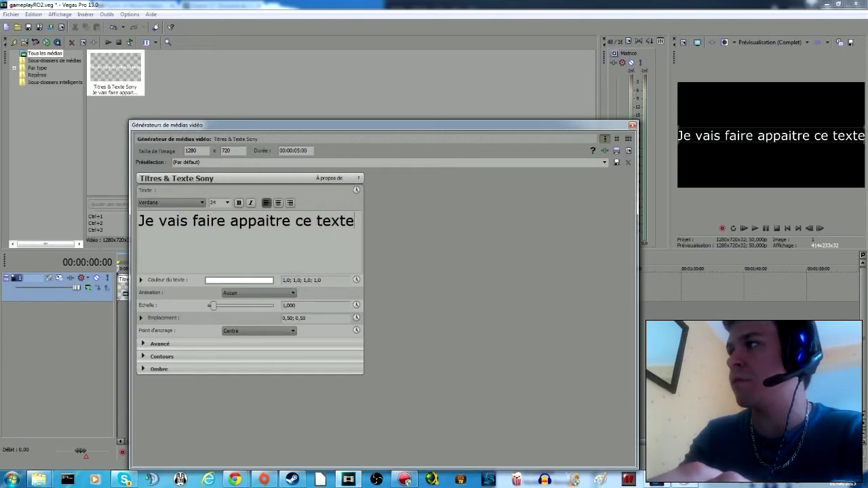
# Step: Add a second line to the title reading "sous vos yeux si jolies !"
pyautogui.press('Return')
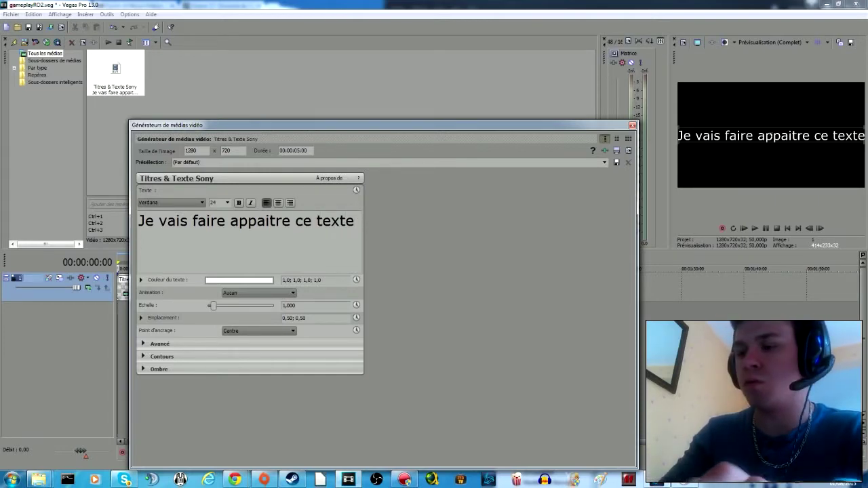
pyautogui.write('sous v')
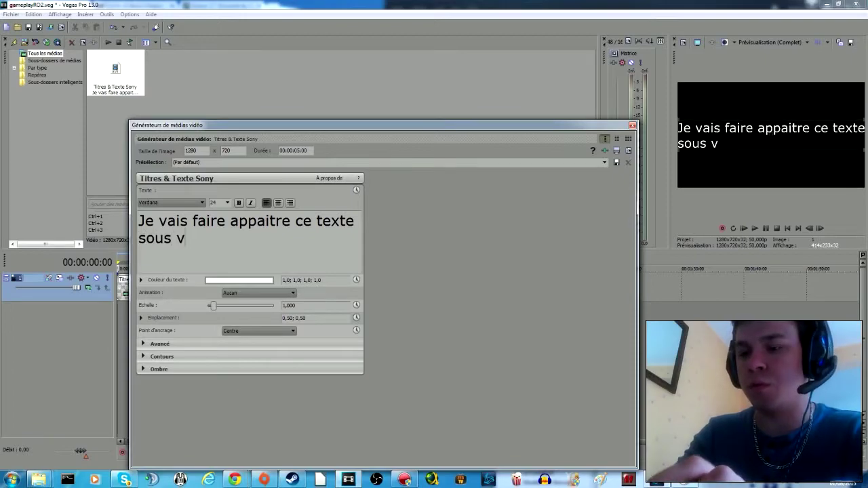
pyautogui.write('os yeux')
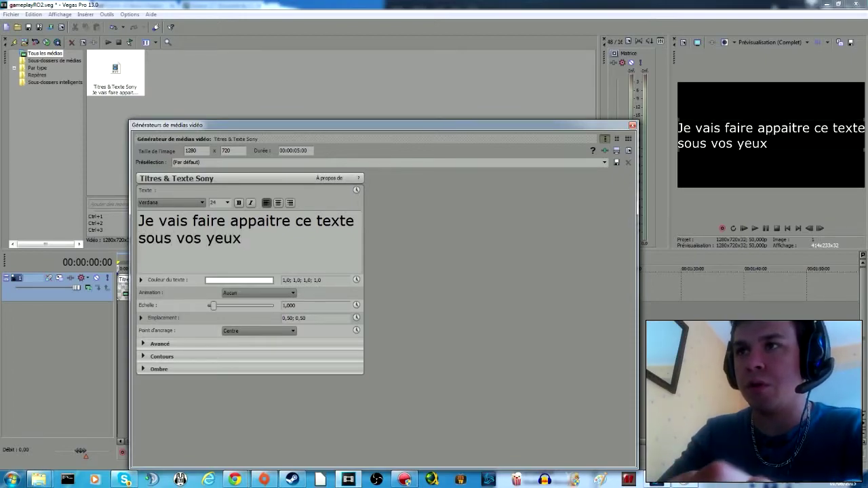
pyautogui.write(' si jolie')
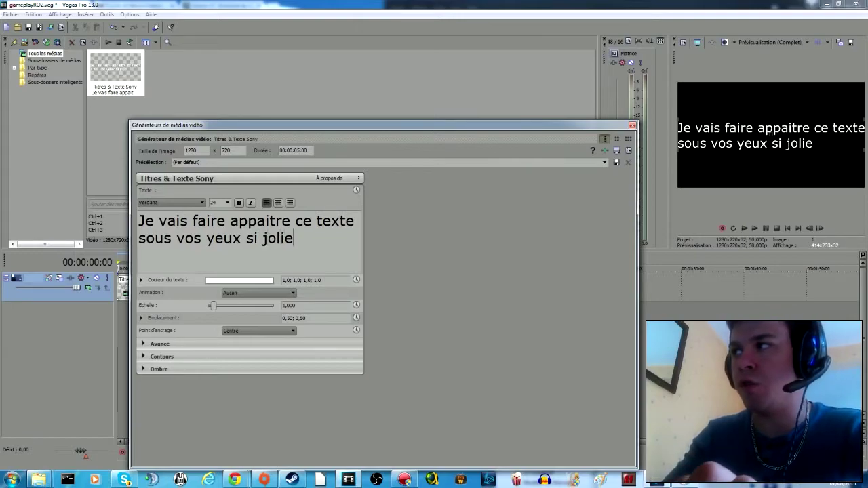
pyautogui.press('BackSpace')
pyautogui.write('s')
pyautogui.press('BackSpace')
pyautogui.write('es')
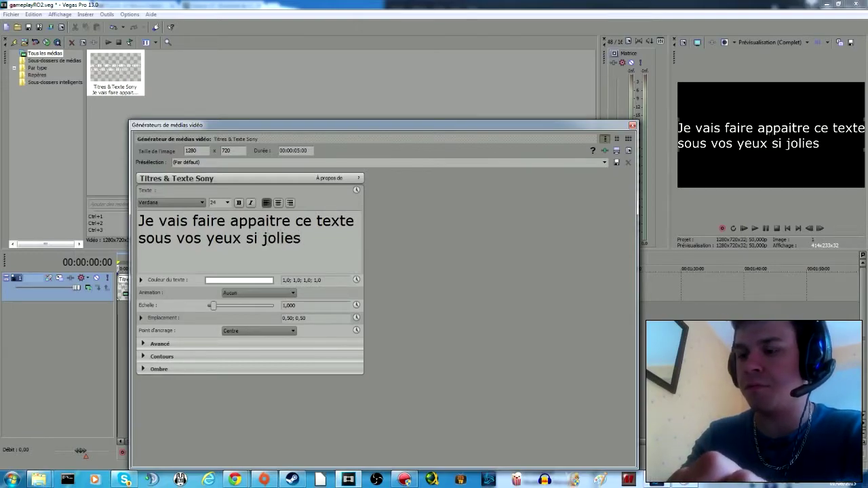
pyautogui.write(' !')
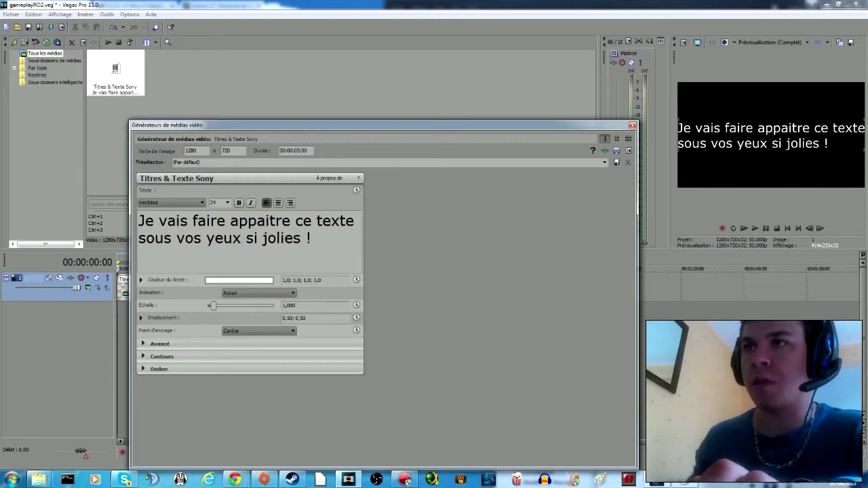
pyautogui.click(240, 203)
pyautogui.write('WOW')
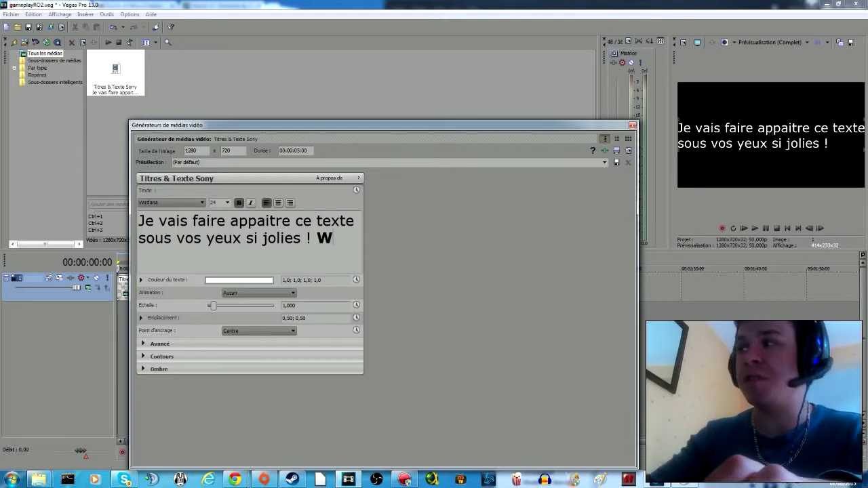
pyautogui.press('BackSpace')
pyautogui.press('BackSpace')
pyautogui.press('BackSpace')
pyautogui.press('BackSpace')
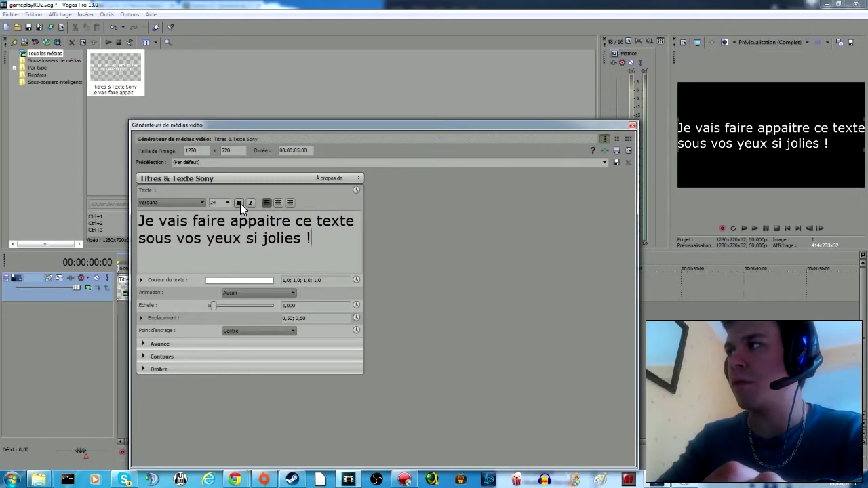
pyautogui.write('W')
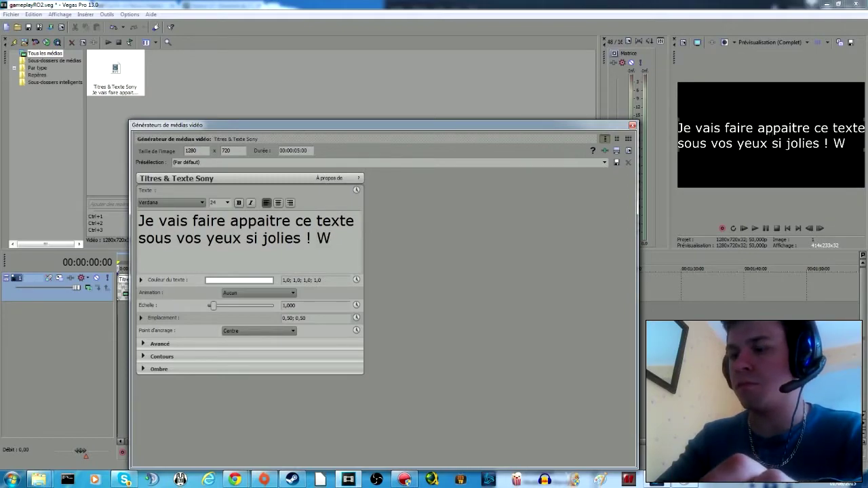
pyautogui.press('BackSpace')
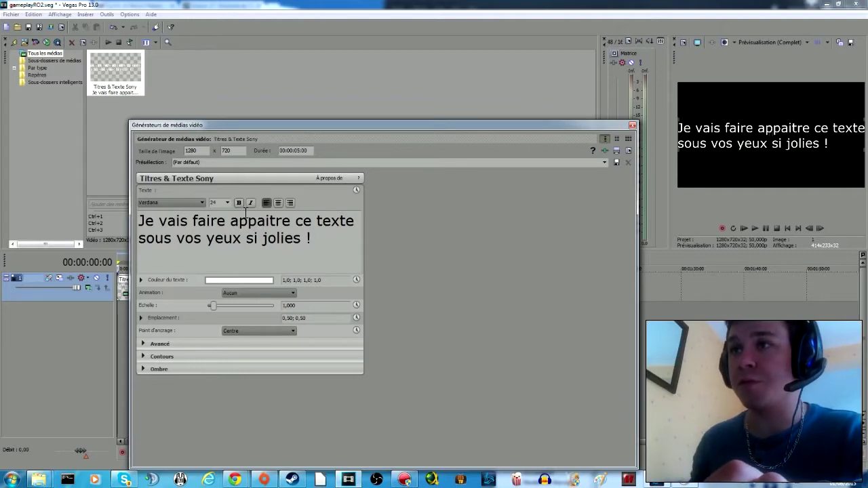
# Step: Add "OH !" in bold at the end of the title's second line
pyautogui.click(237, 203)
pyautogui.write('WO')
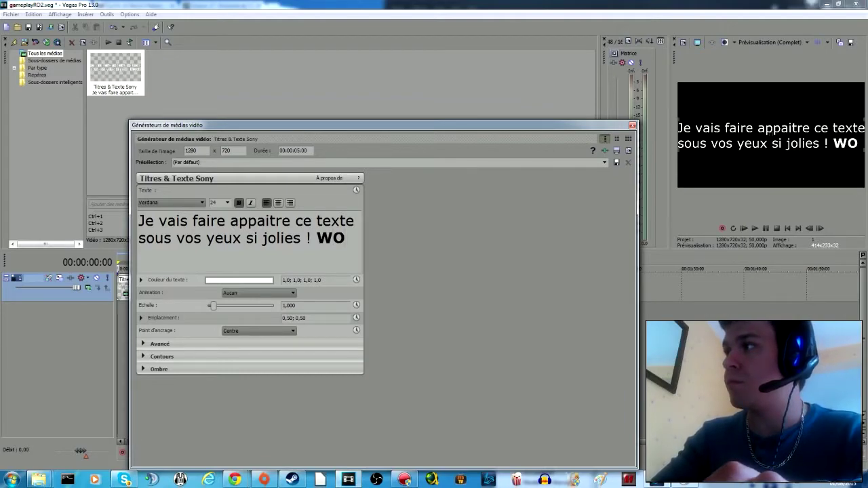
pyautogui.press('BackSpace')
pyautogui.press('BackSpace')
pyautogui.write('O')
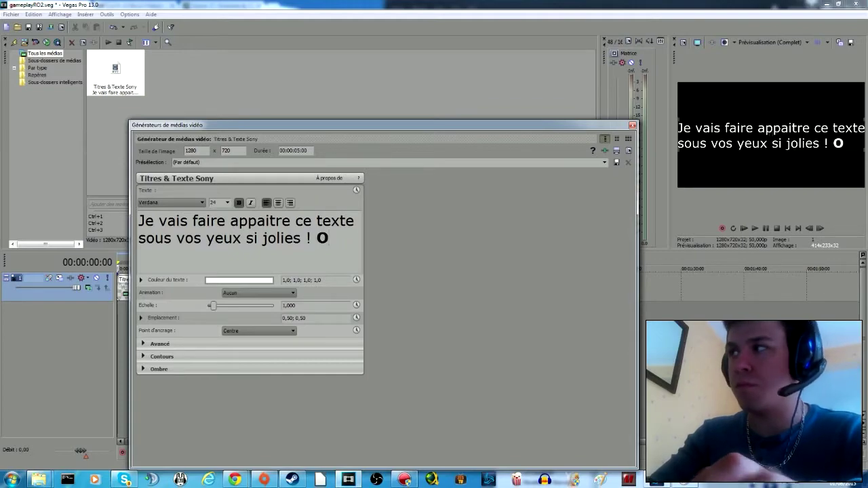
pyautogui.write('H !')
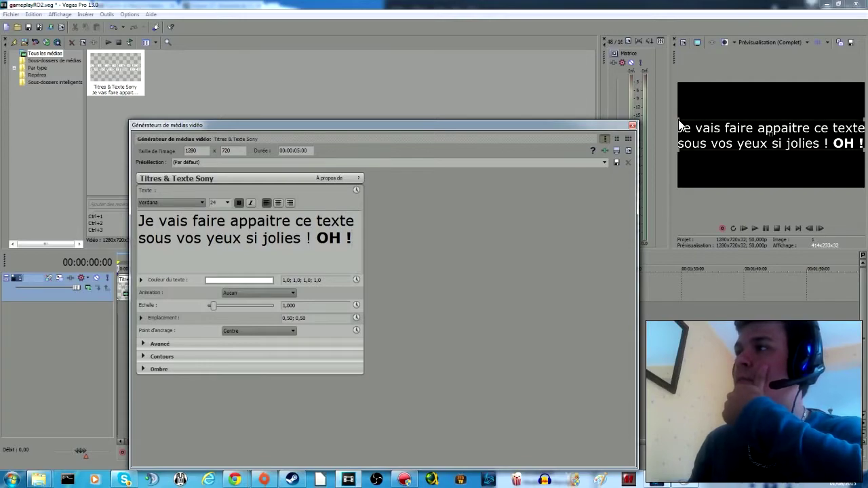
# Step: Shrink the title slightly to a scale of about 0,973 so it fits the frame, and close the media generator
pyautogui.moveTo(678, 119); pyautogui.dragTo(680, 126)
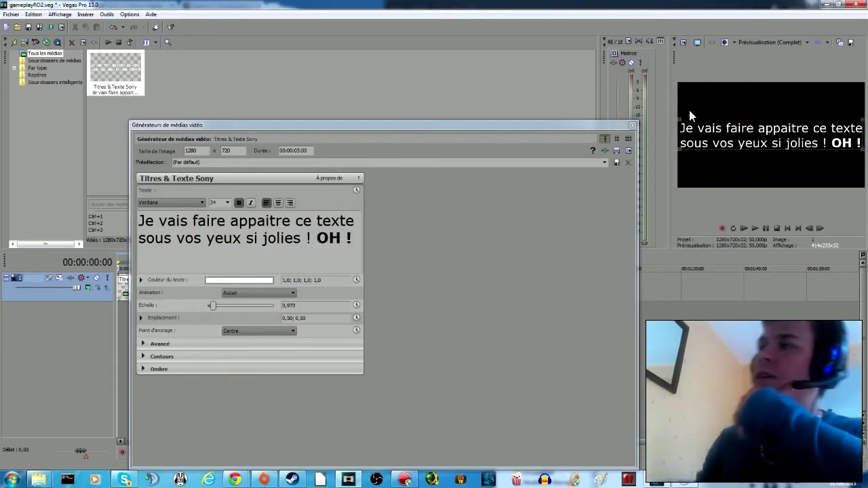
pyautogui.click(632, 125)
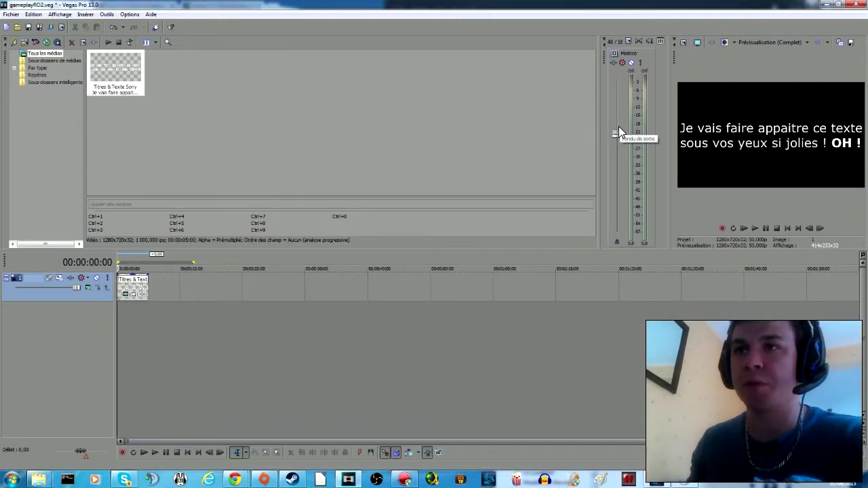
# Step: Open the pan/crop settings of the text event and enable its mask
pyautogui.scroll(5, 175, 324)
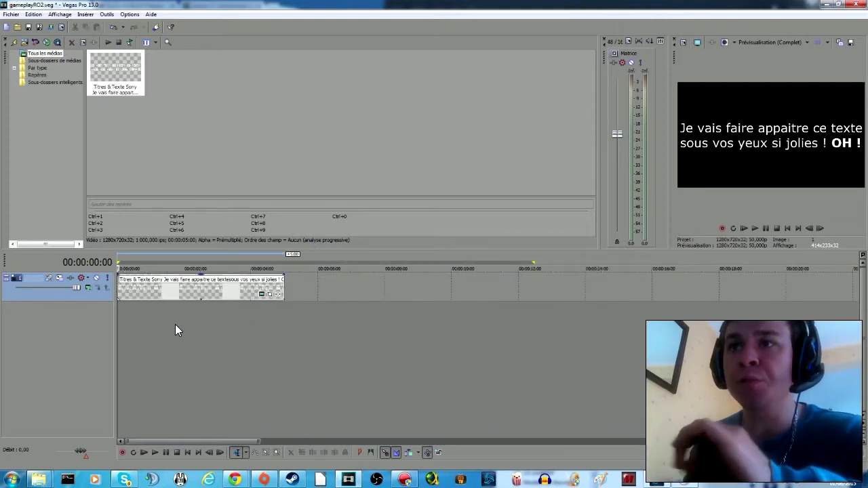
pyautogui.scroll(3, 179, 324)
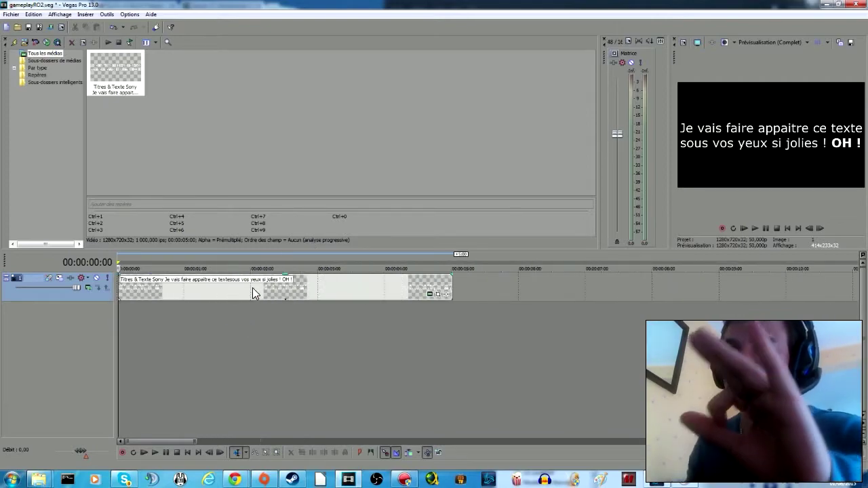
pyautogui.click(437, 296)
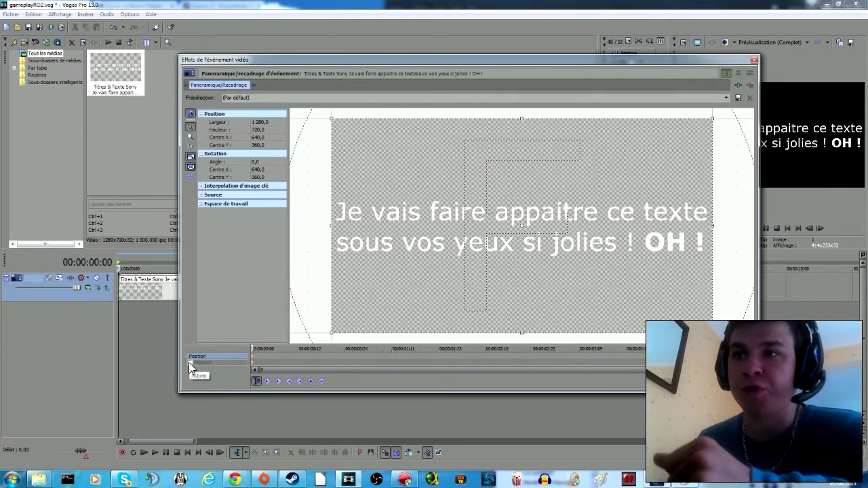
pyautogui.click(191, 363)
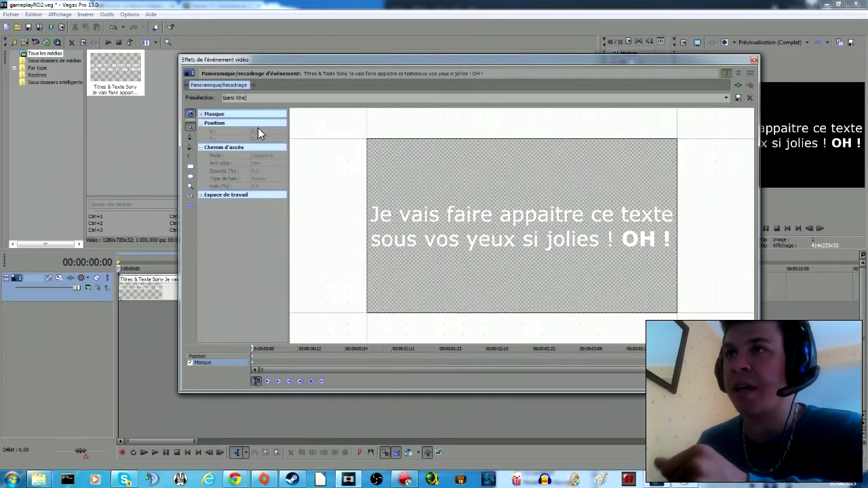
pyautogui.scroll(-1, 354, 180)
pyautogui.moveTo(370, 62); pyautogui.dragTo(330, 89)
pyautogui.scroll(-1, 401, 233)
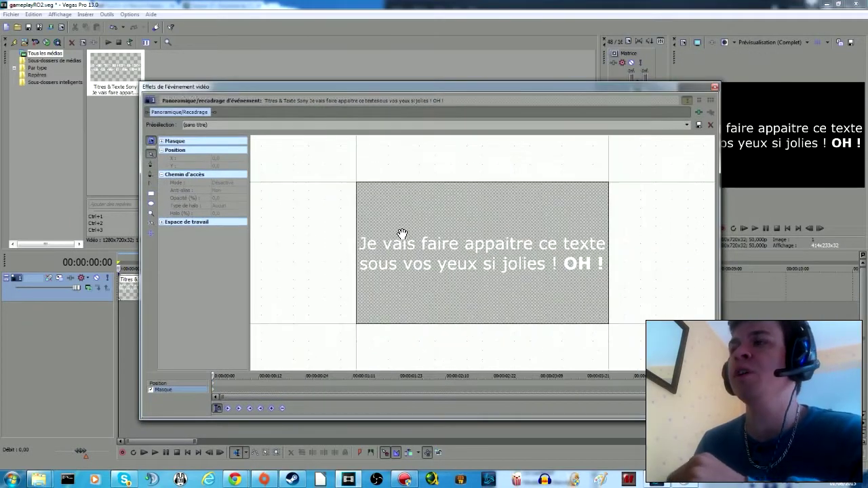
# Step: Draw a closed positive mask with the anchor creation tool around both lines of the title text
pyautogui.scroll(1, 312, 262)
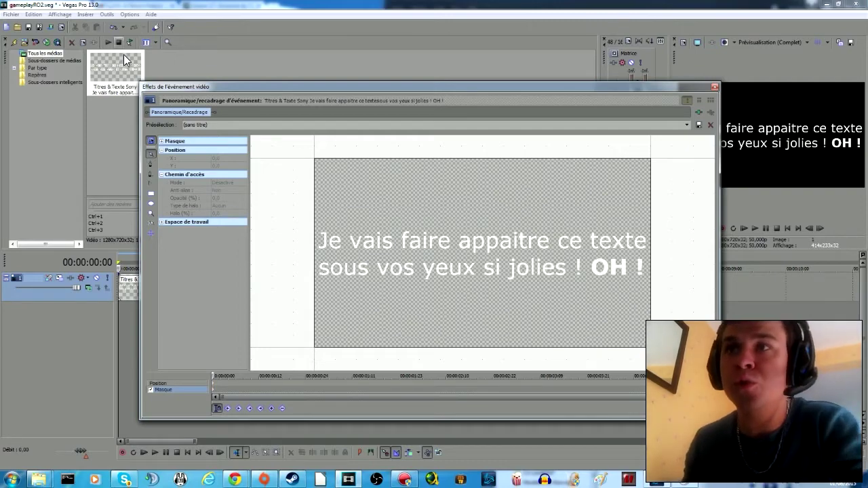
pyautogui.click(149, 164)
pyautogui.scroll(-3, 371, 236)
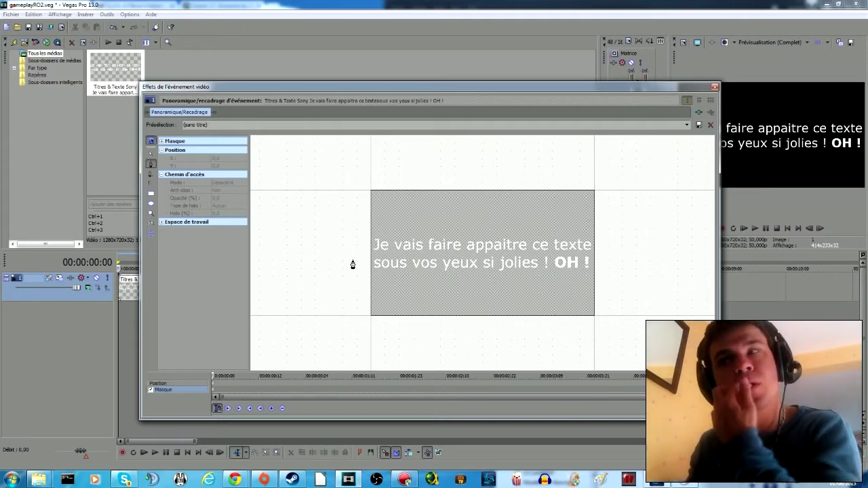
pyautogui.scroll(3, 380, 271)
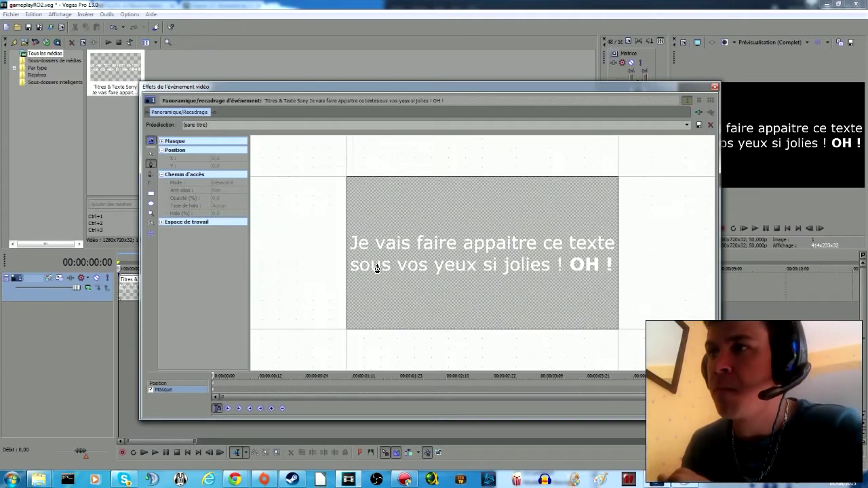
pyautogui.click(316, 226)
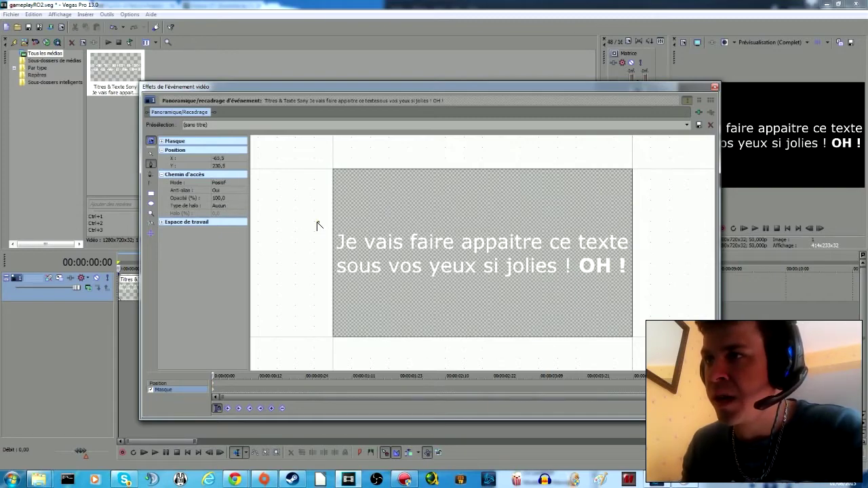
pyautogui.click(641, 226)
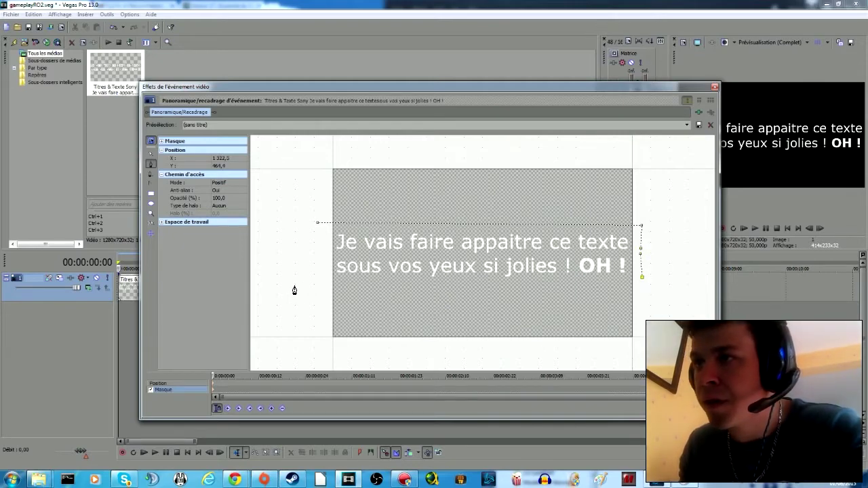
pyautogui.click(315, 280)
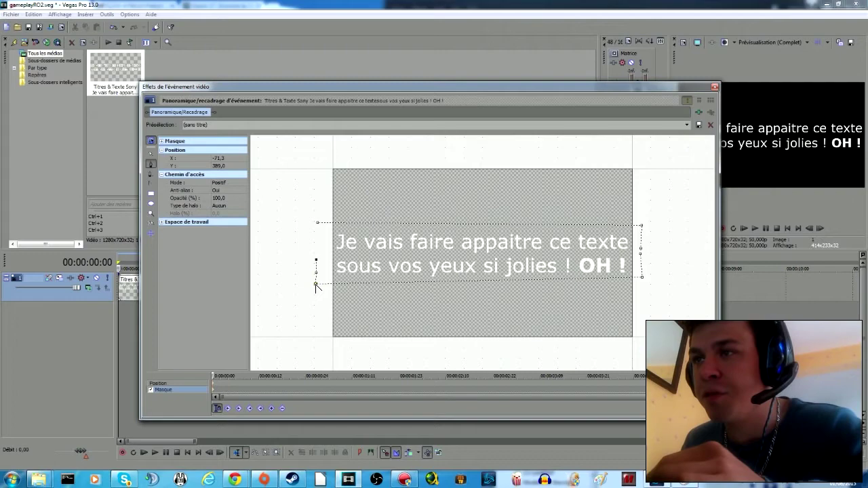
pyautogui.moveTo(327, 267); pyautogui.dragTo(319, 283)
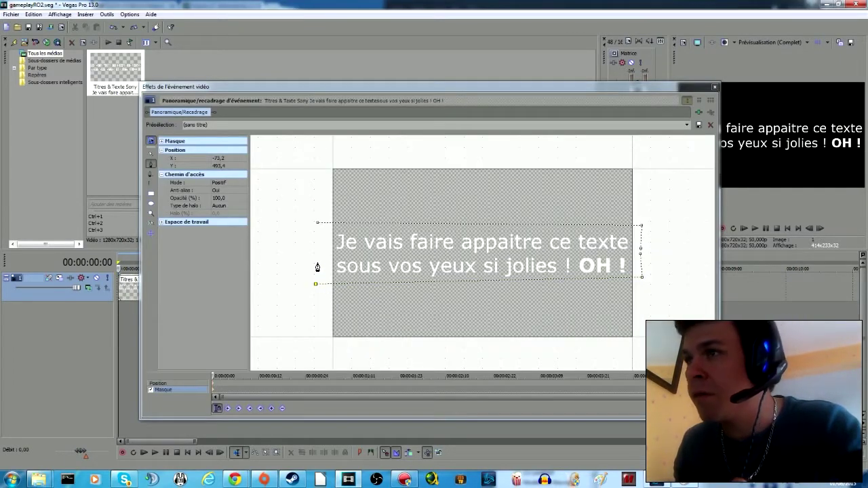
pyautogui.click(313, 264)
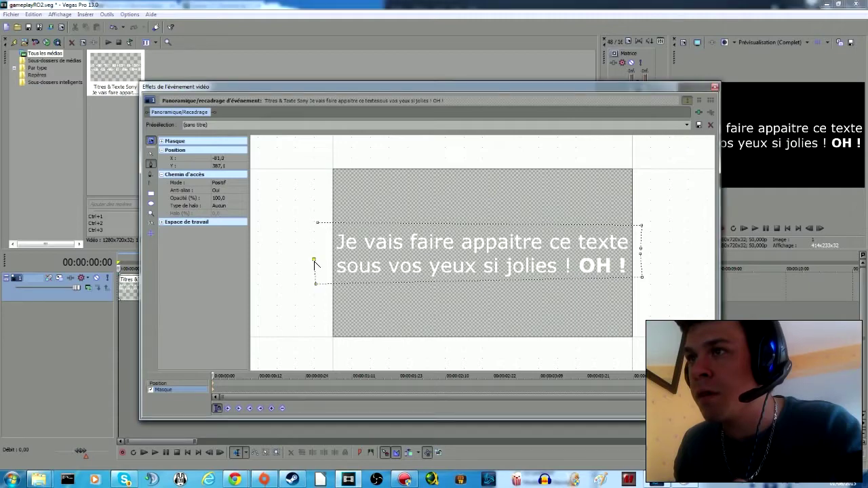
pyautogui.click(316, 223)
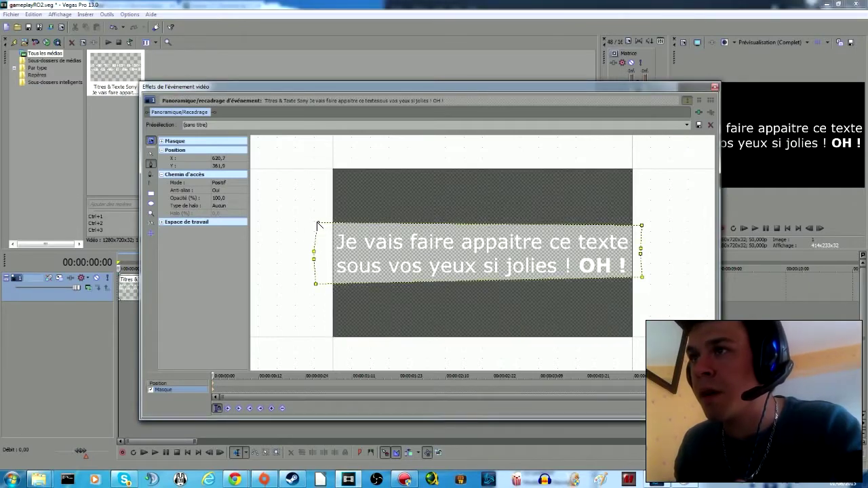
pyautogui.scroll(-1, 366, 256)
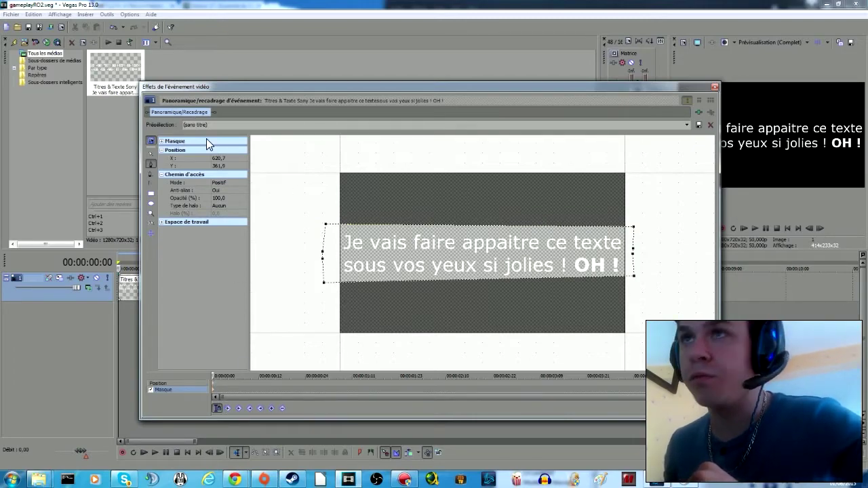
# Step: Move the whole mask sideways off the frame to X about -697,8 so it ends just before the text begins
pyautogui.click(150, 155)
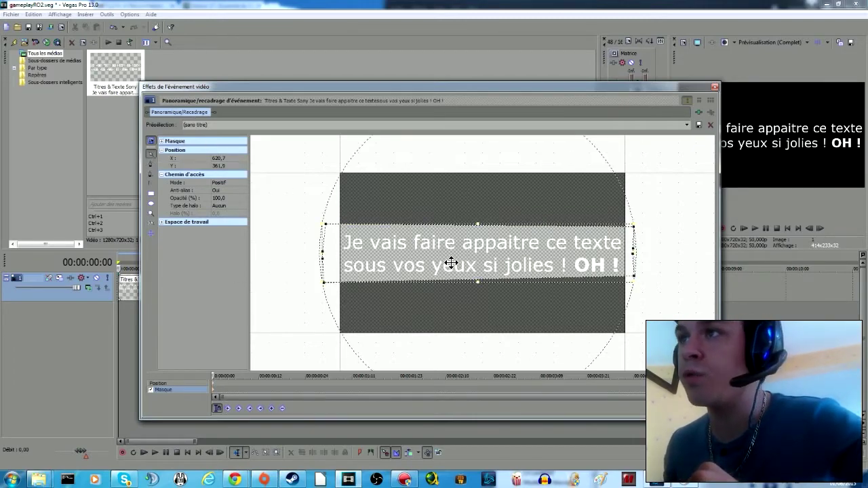
pyautogui.moveTo(473, 236); pyautogui.dragTo(183, 240)
pyautogui.scroll(-1, 463, 276)
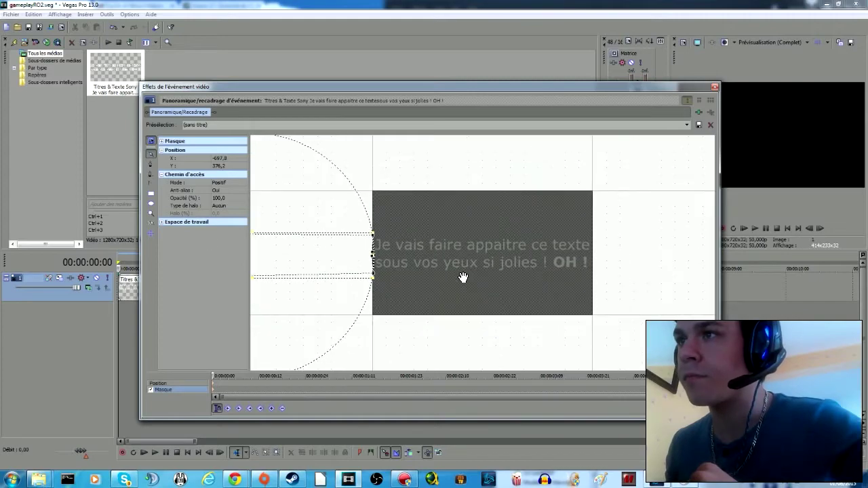
pyautogui.click(398, 315)
pyautogui.scroll(1, 401, 315)
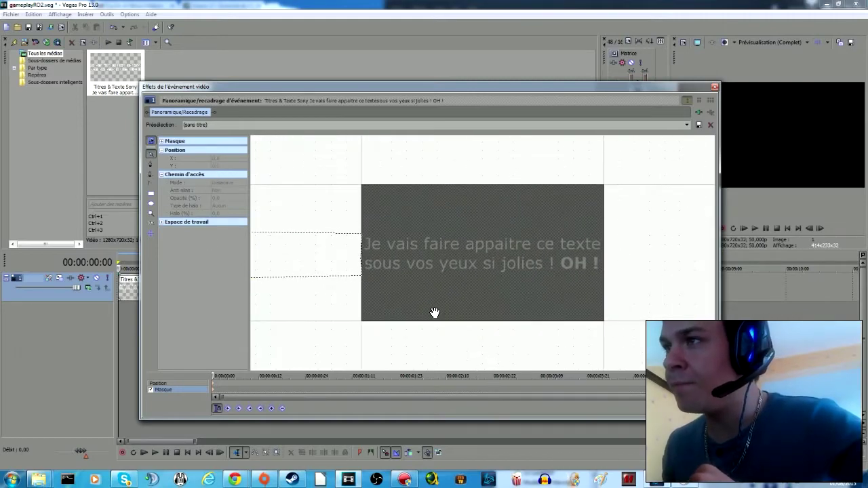
pyautogui.scroll(1, 435, 313)
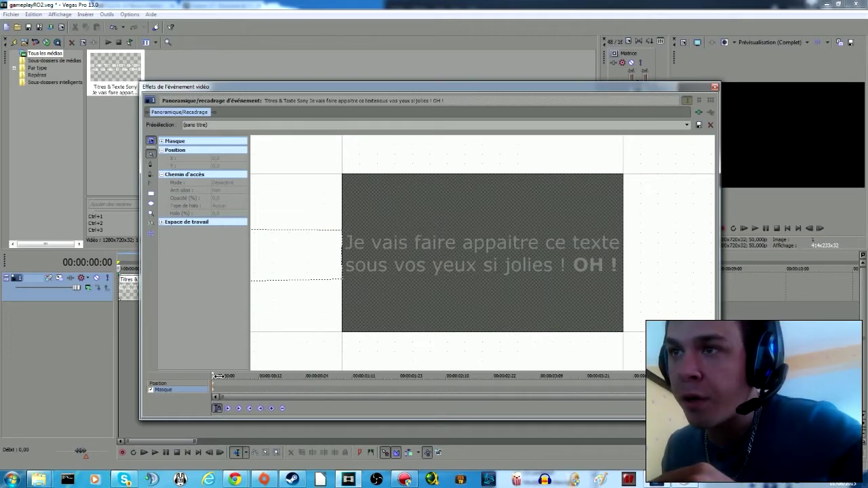
# Step: Add a mask keyframe at 00:00:00:03 and stretch the mask's upper end points across the first text line to X about 1 296,7
pyautogui.scroll(5, 218, 377)
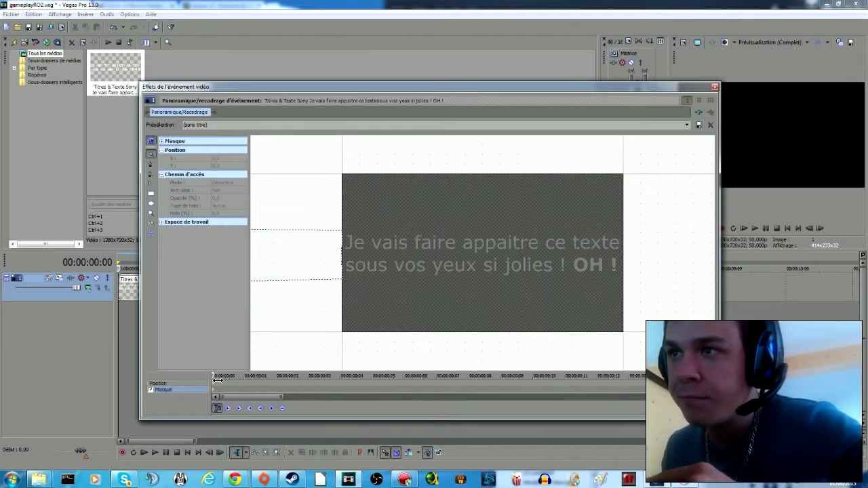
pyautogui.moveTo(218, 381); pyautogui.dragTo(324, 386)
pyautogui.scroll(-3, 329, 268)
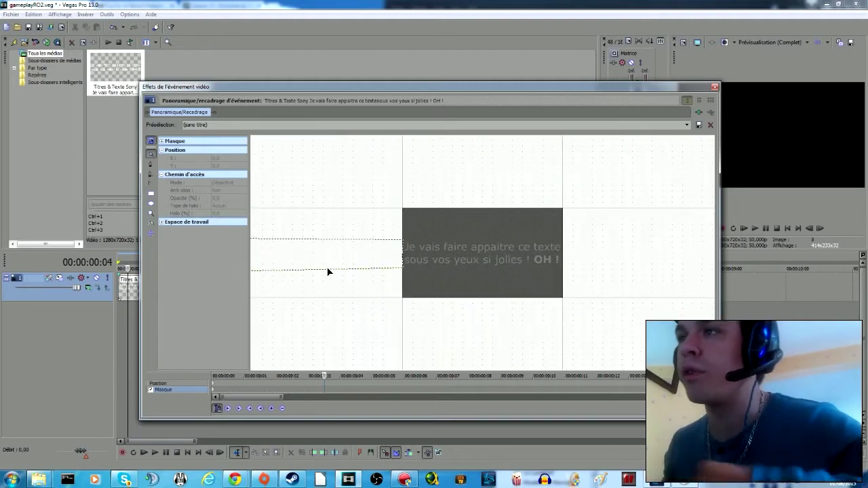
pyautogui.click(404, 249)
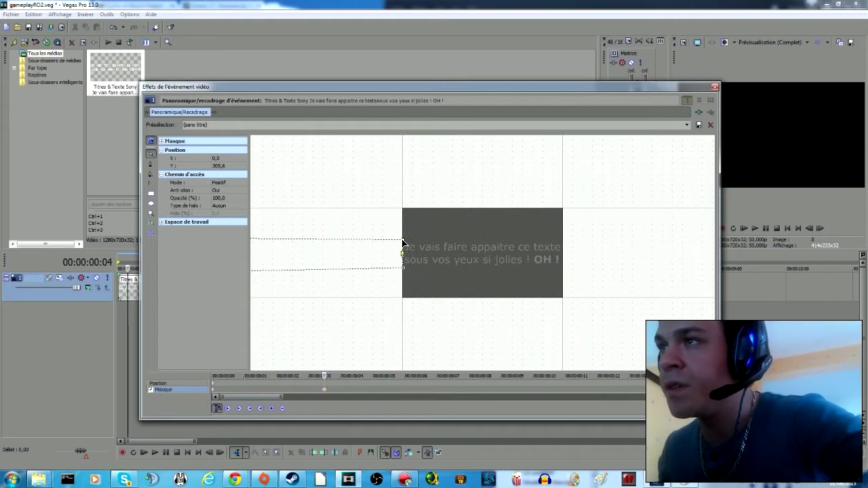
pyautogui.moveTo(402, 242); pyautogui.dragTo(405, 243)
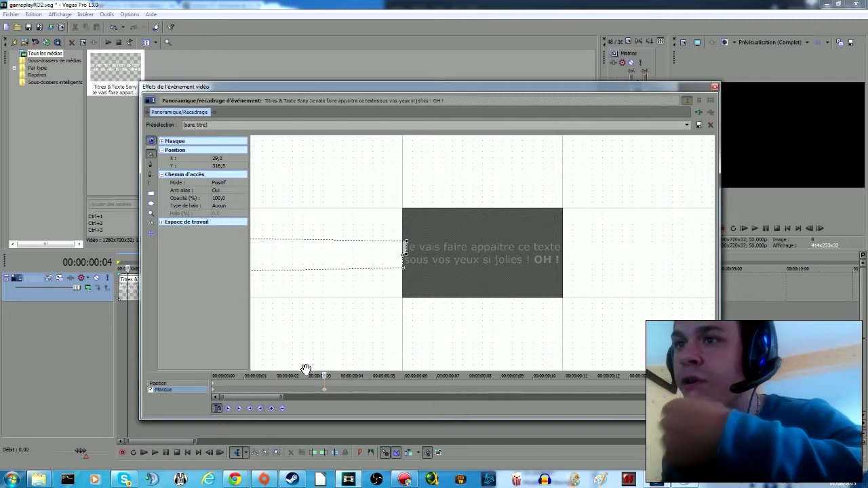
pyautogui.click(212, 393)
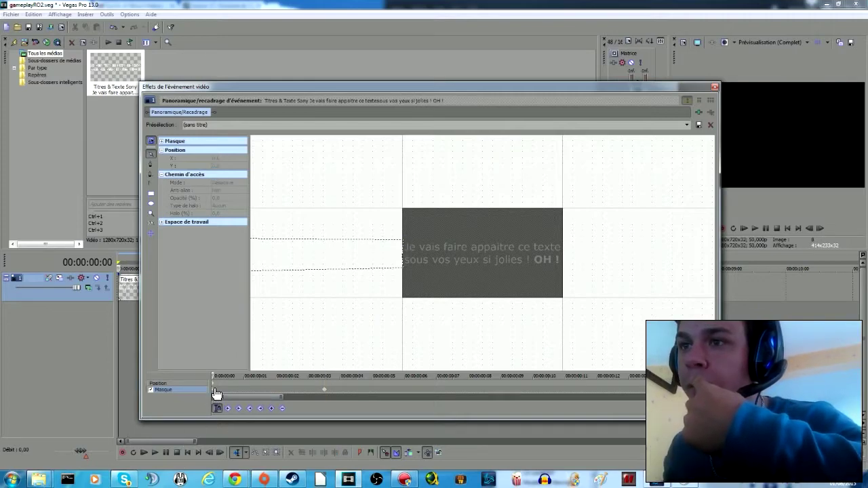
pyautogui.click(326, 391)
pyautogui.moveTo(405, 243); pyautogui.dragTo(563, 242)
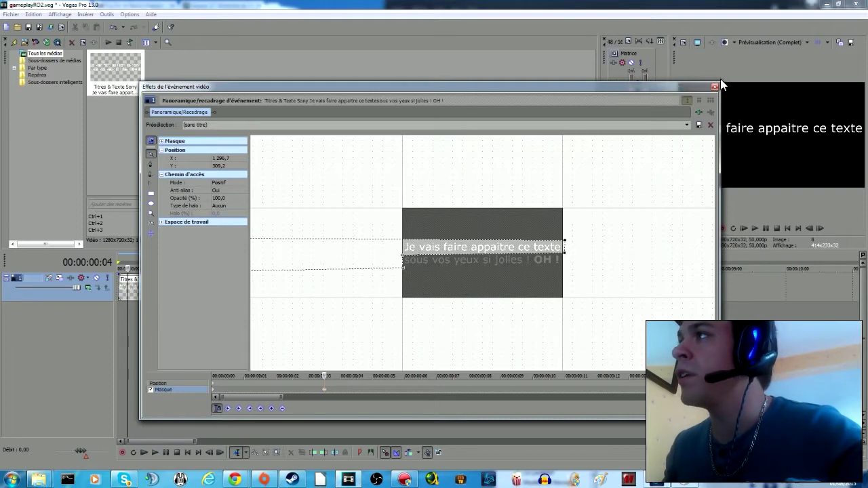
# Step: Shrink and move the pan/crop window so the video preview is uncovered, and play the mask animation from the start
pyautogui.moveTo(720, 82); pyautogui.dragTo(513, 151)
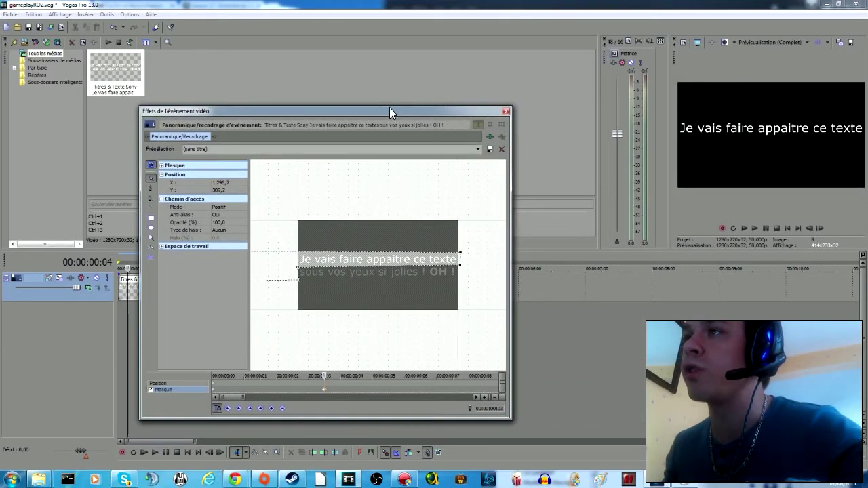
pyautogui.moveTo(384, 156); pyautogui.dragTo(260, 93)
pyautogui.moveTo(202, 359); pyautogui.dragTo(70, 372)
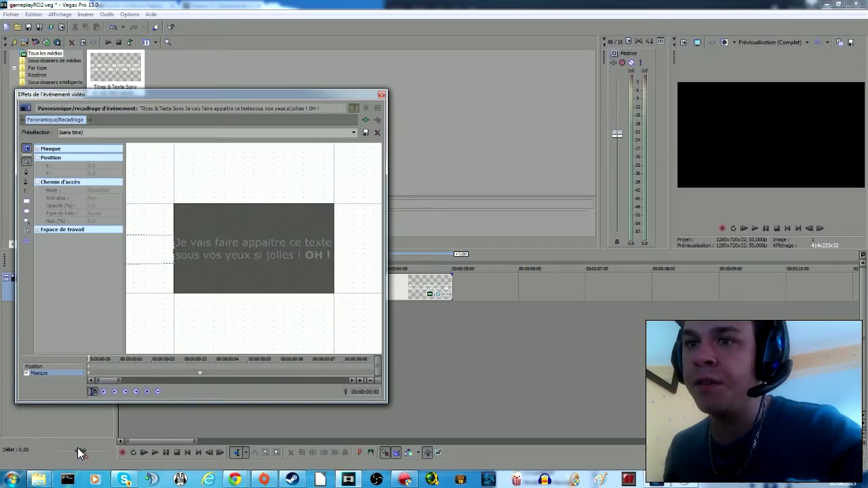
pyautogui.moveTo(81, 452)
pyautogui.mouseDown()
pyautogui.moveTo(64, 453)
pyautogui.moveTo(81, 449)
pyautogui.mouseUp()
# Step: Move the second mask keyframe to 00:00:03:06 and play the slower reveal of the first line
pyautogui.scroll(-10, 220, 363)
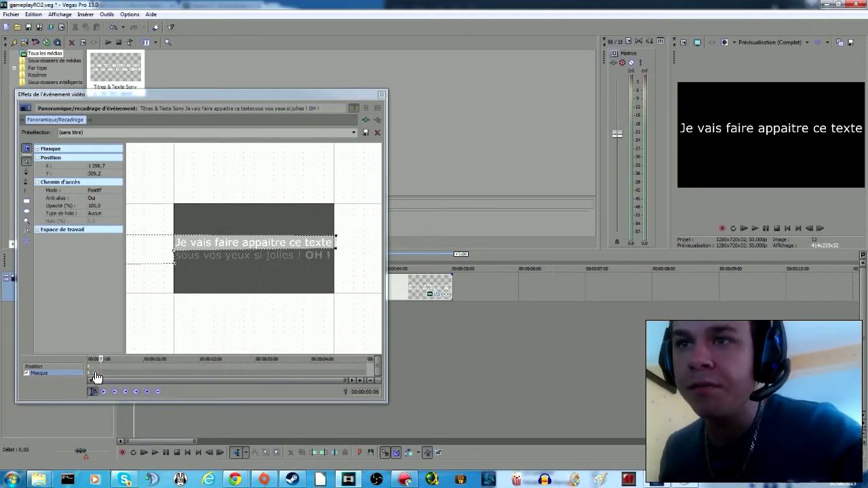
pyautogui.moveTo(93, 371); pyautogui.dragTo(270, 385)
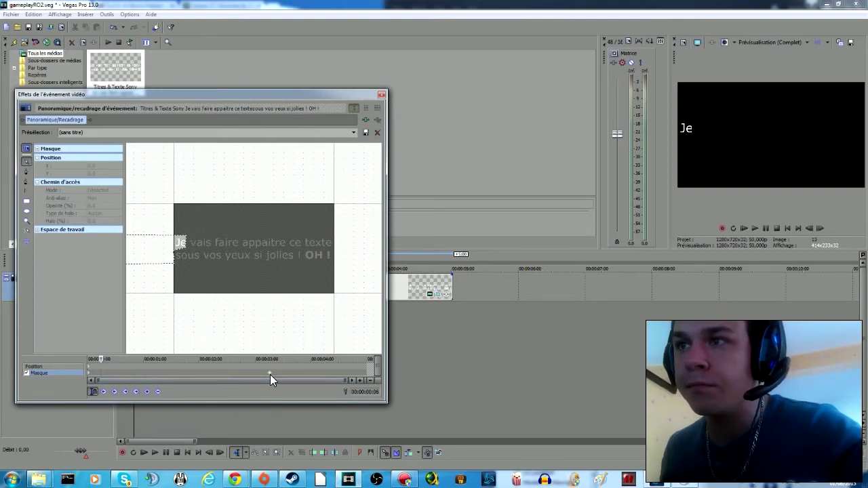
pyautogui.click(270, 374)
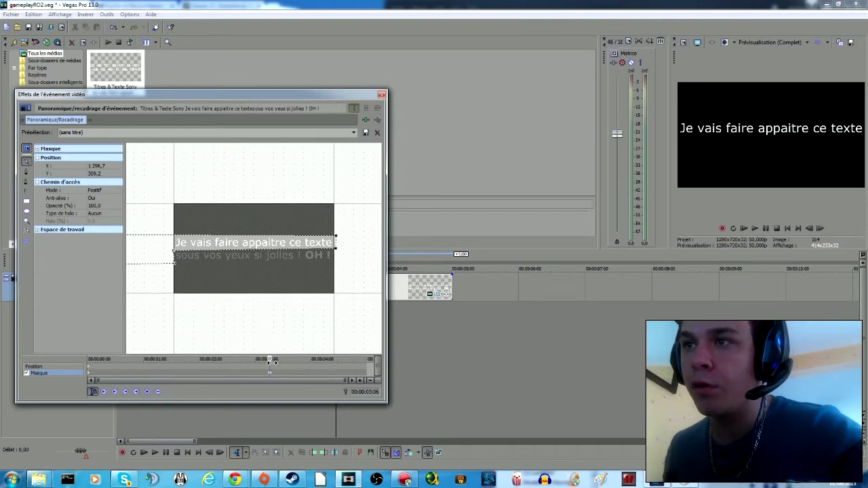
pyautogui.moveTo(270, 362); pyautogui.dragTo(64, 374)
pyautogui.moveTo(80, 453); pyautogui.dragTo(83, 453)
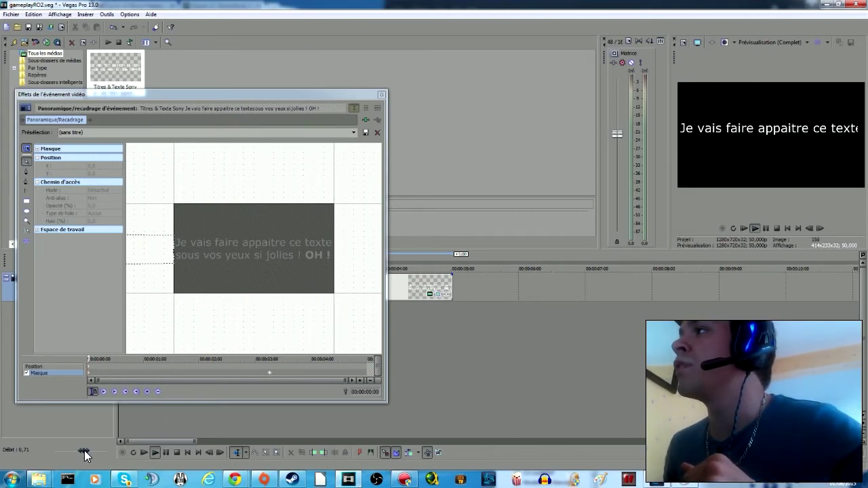
pyautogui.moveTo(84, 455); pyautogui.dragTo(85, 454)
pyautogui.scroll(1, 234, 309)
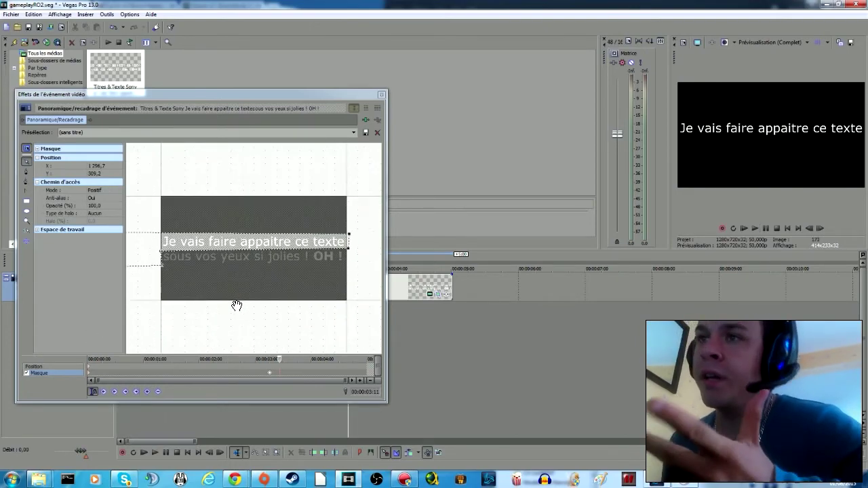
pyautogui.scroll(-2, 235, 306)
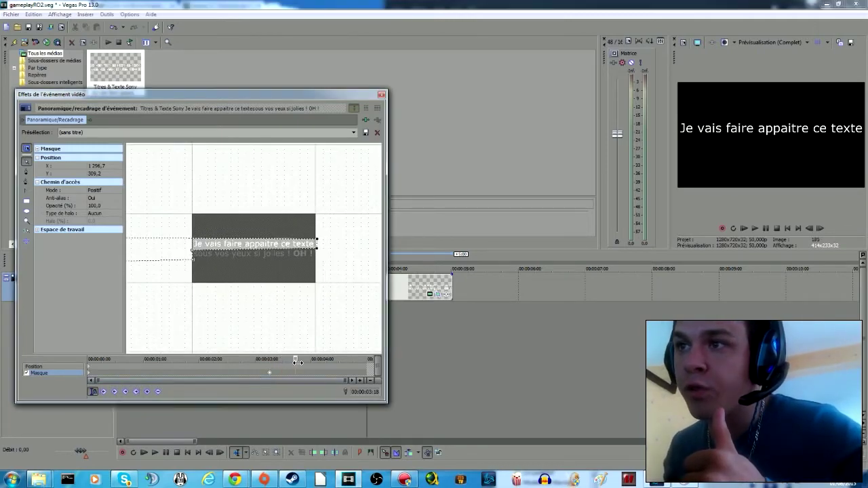
pyautogui.moveTo(283, 364); pyautogui.dragTo(361, 367)
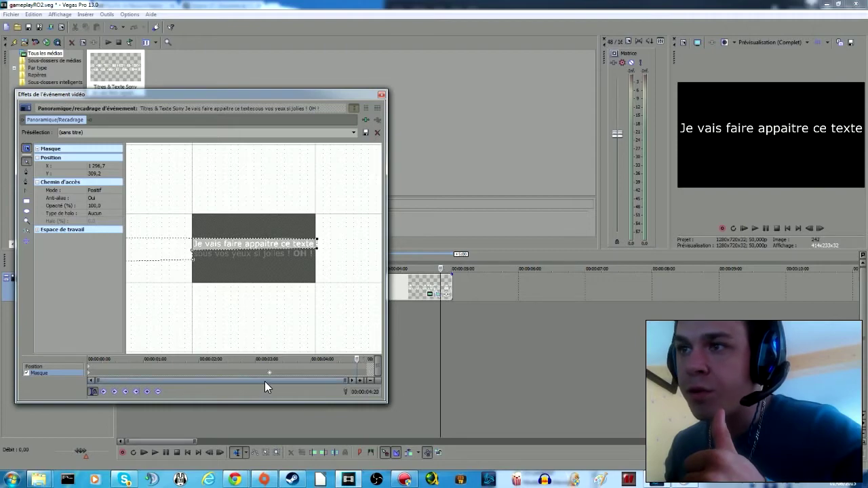
pyautogui.moveTo(264, 381); pyautogui.dragTo(308, 383)
pyautogui.scroll(-1, 344, 148)
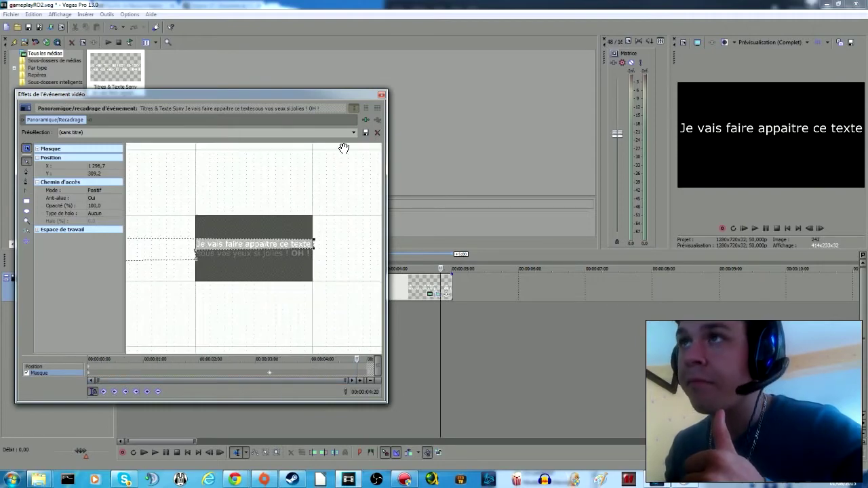
# Step: Close the pan/crop settings and set the title's generated media duration to 00:00:15:00
pyautogui.click(381, 96)
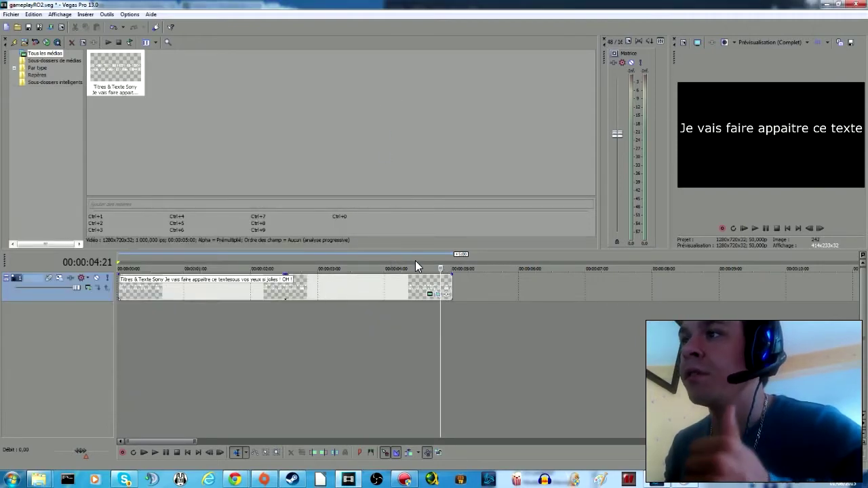
pyautogui.click(430, 294)
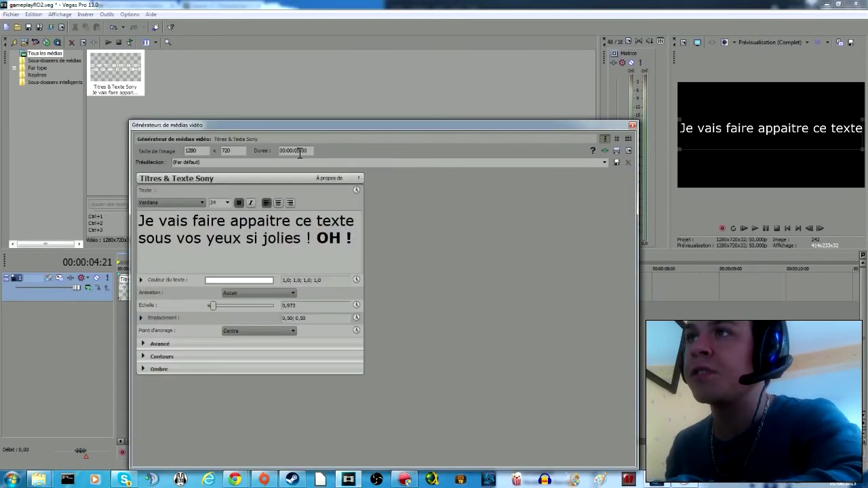
pyautogui.write('1')
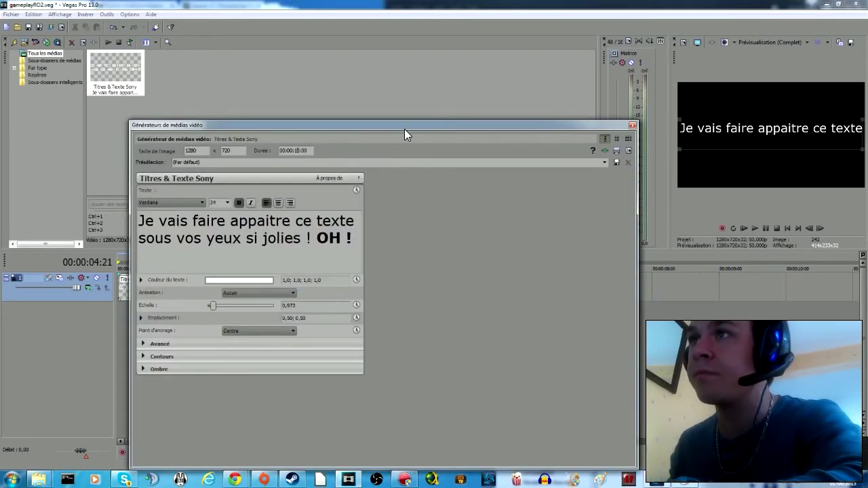
pyautogui.press('Return')
pyautogui.click(631, 124)
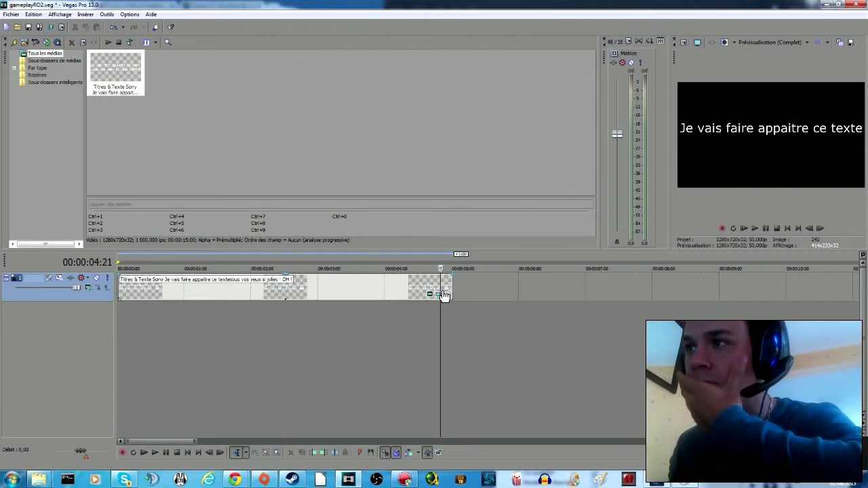
# Step: Reopen the title's pan/crop settings and extend the title event on the timeline to just past 00:00:08:00
pyautogui.click(444, 292)
pyautogui.moveTo(357, 359); pyautogui.dragTo(387, 364)
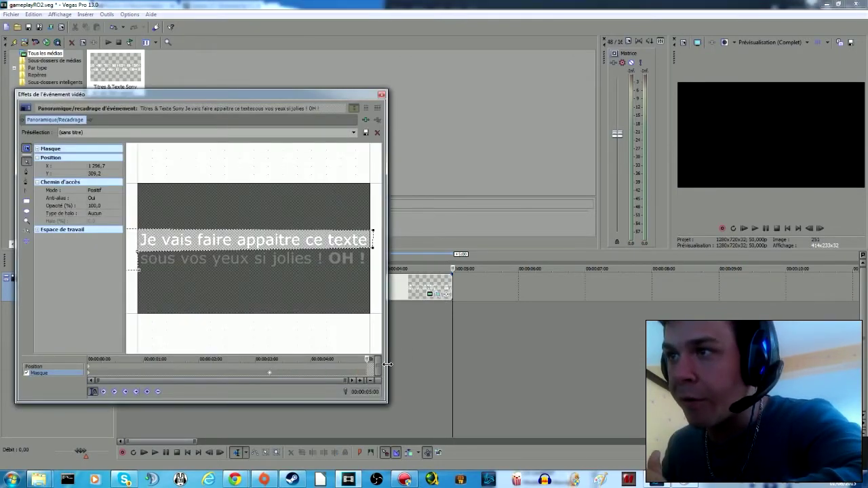
pyautogui.moveTo(455, 295); pyautogui.dragTo(673, 292)
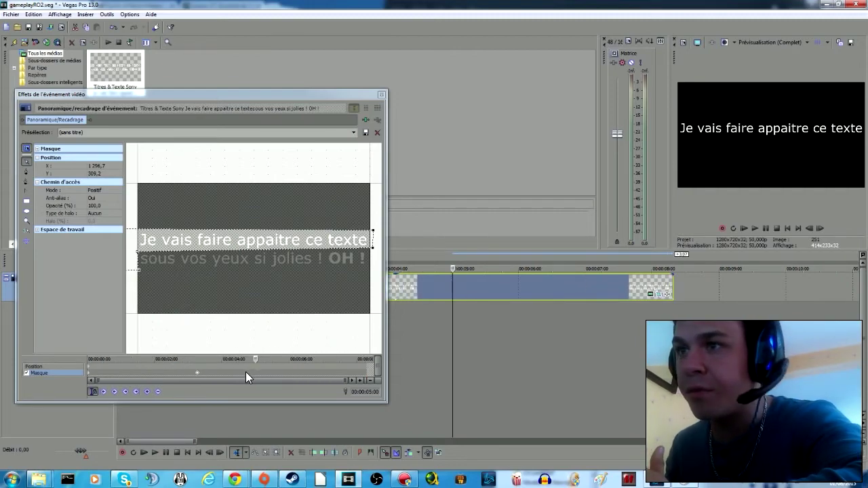
# Step: Add a mask keyframe at 00:00:06:14 and lower the mask's bottom-left point below the second text line, to Y about 523,2
pyautogui.moveTo(255, 360); pyautogui.dragTo(307, 362)
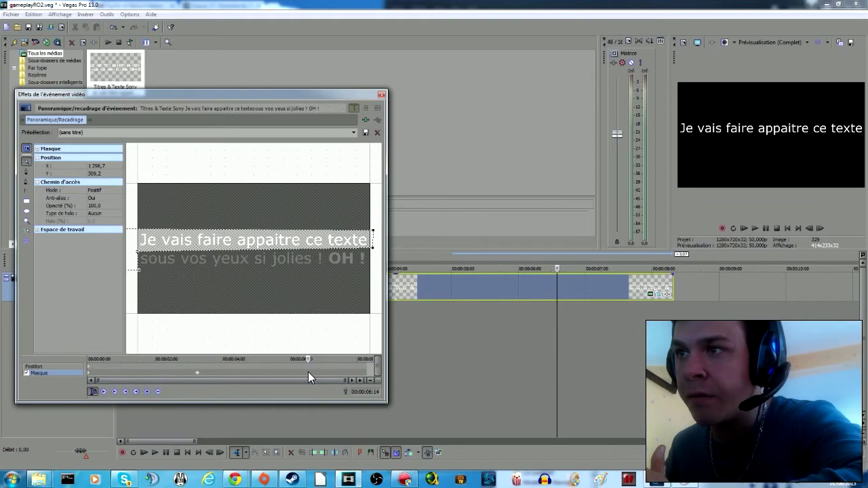
pyautogui.scroll(-3, 273, 271)
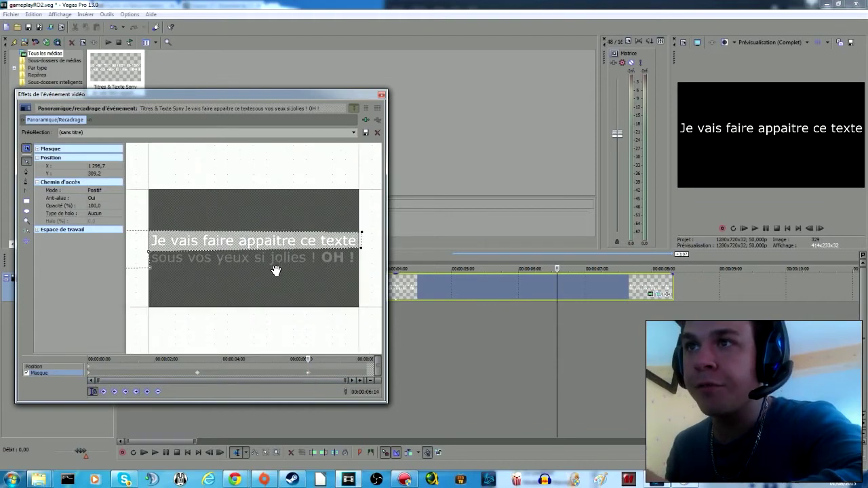
pyautogui.scroll(1, 219, 299)
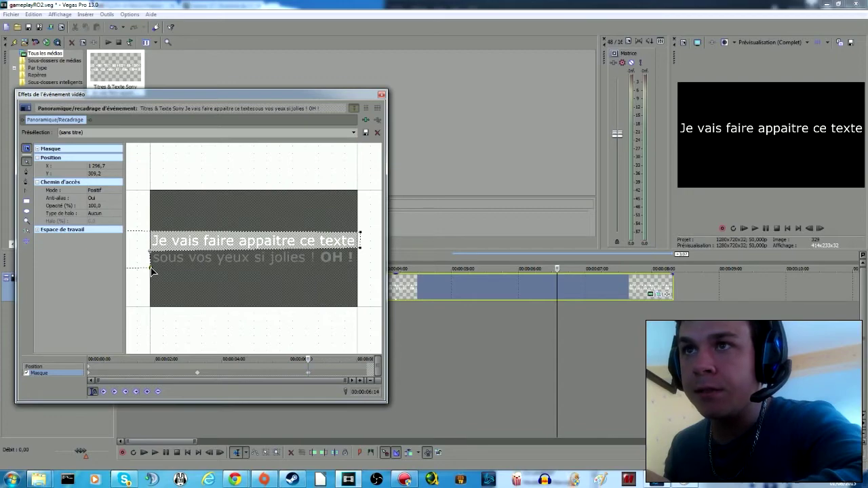
pyautogui.moveTo(151, 270); pyautogui.dragTo(150, 274)
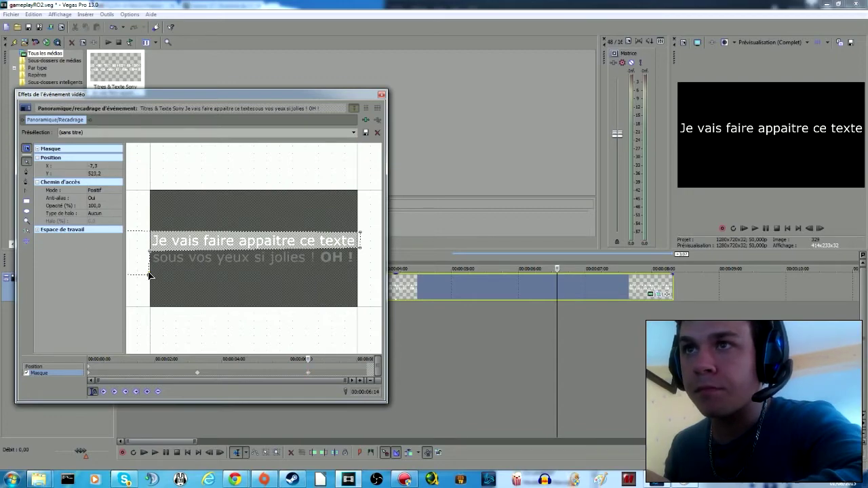
# Step: Stretch the mask's two lower points across the second text line to X about 1 270, and close the pan/crop settings
pyautogui.scroll(-4, 155, 257)
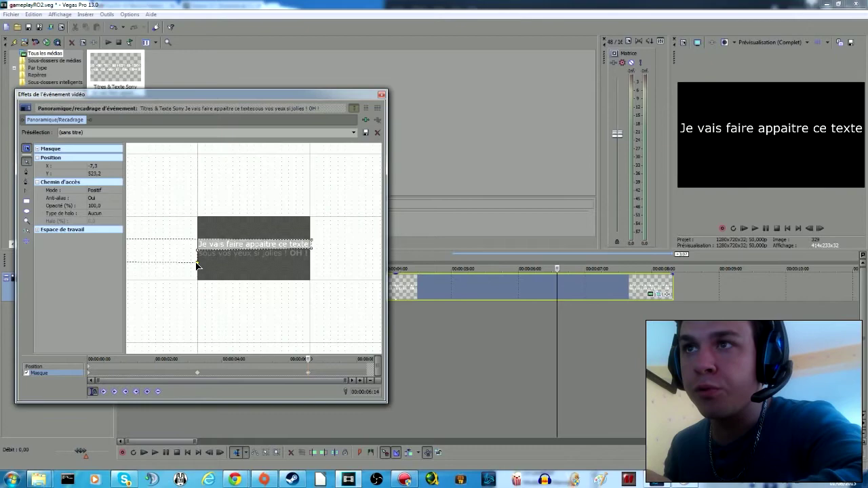
pyautogui.scroll(1, 196, 266)
pyautogui.moveTo(190, 269); pyautogui.dragTo(320, 268)
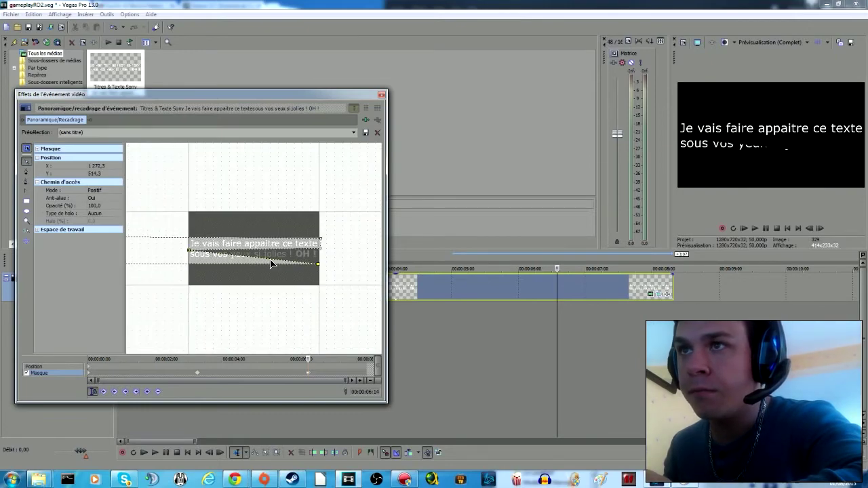
pyautogui.moveTo(190, 253); pyautogui.dragTo(322, 254)
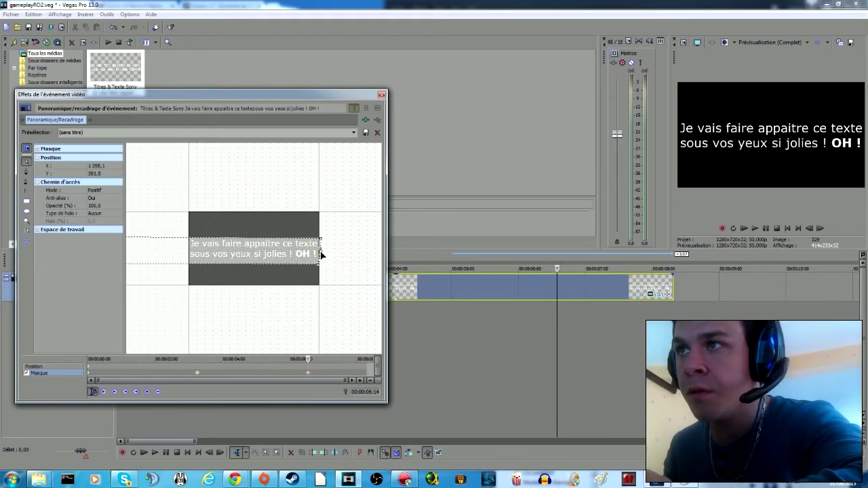
pyautogui.click(381, 95)
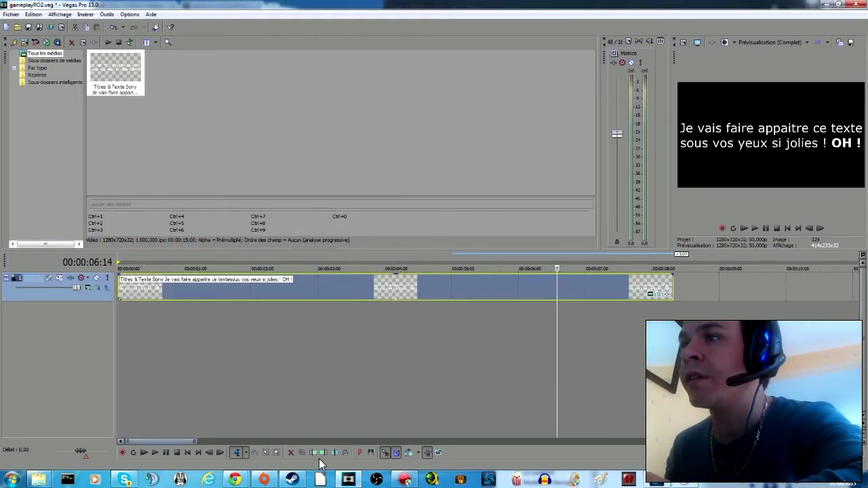
# Step: Play the two-line text reveal from the start, zoom the timeline out to the whole title event, and replay it
pyautogui.click(143, 452)
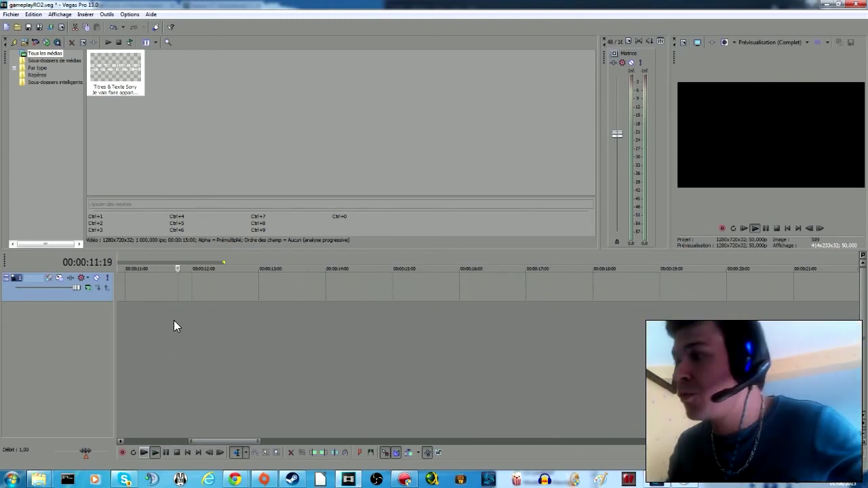
pyautogui.scroll(-5, 240, 421)
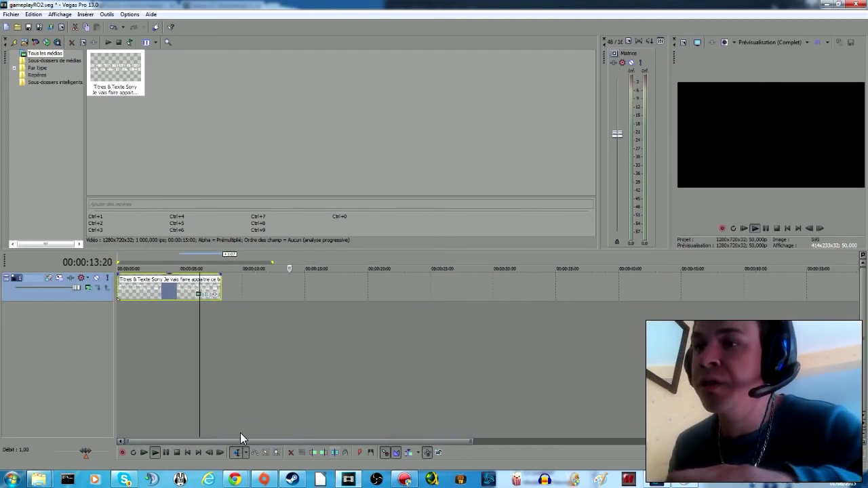
pyautogui.click(165, 452)
pyautogui.click(142, 452)
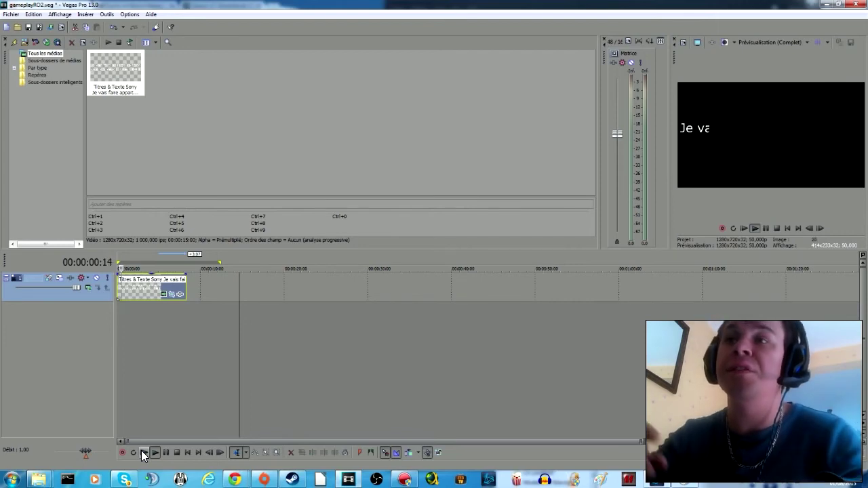